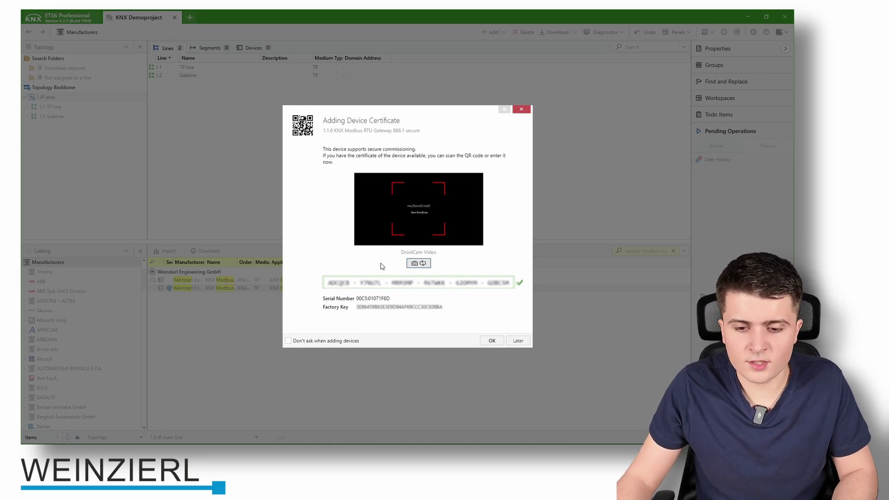
Accept the device certificate for the KNX Modbus RTU Gateway 886.1 secure and download the device using its serial number
drag(327, 284, 536, 284)
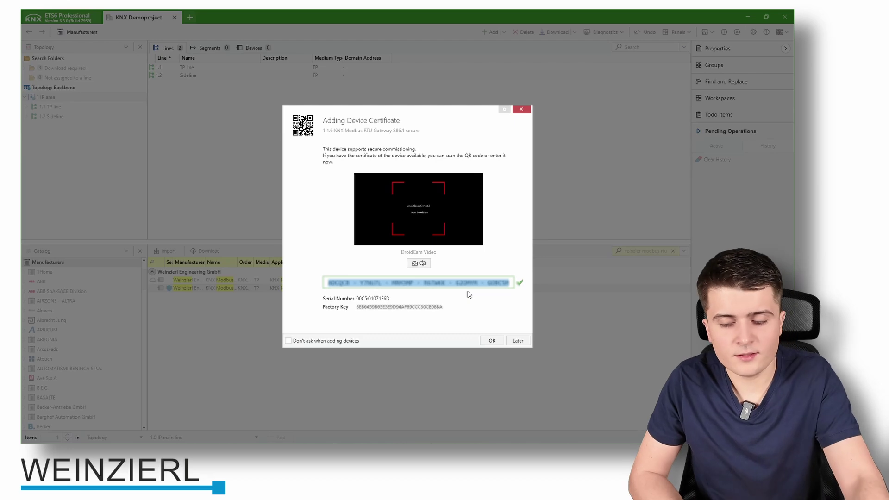
click(492, 341)
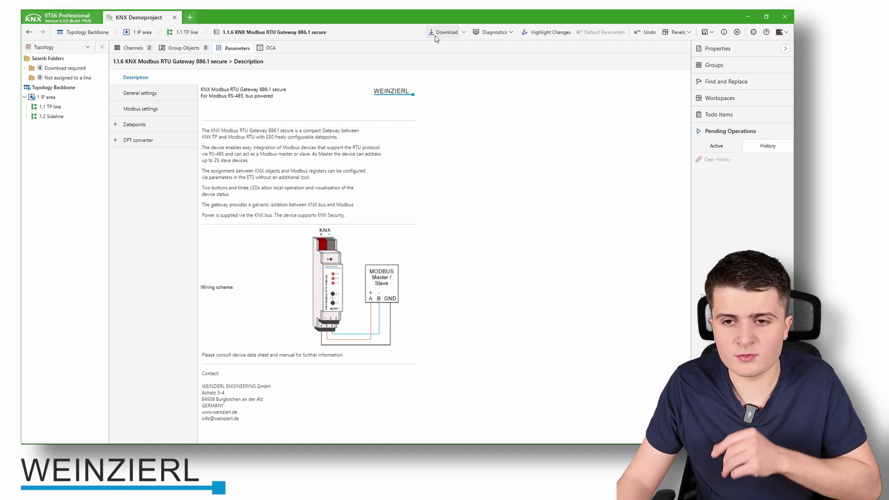
click(453, 35)
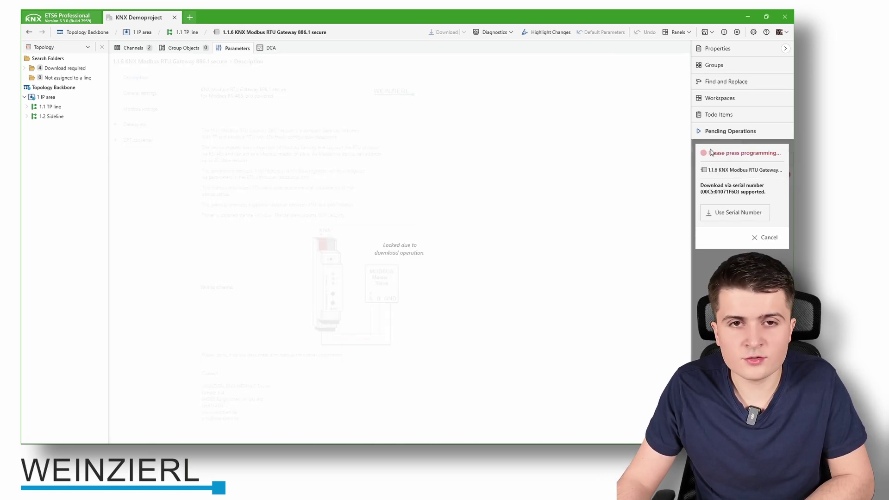
click(729, 213)
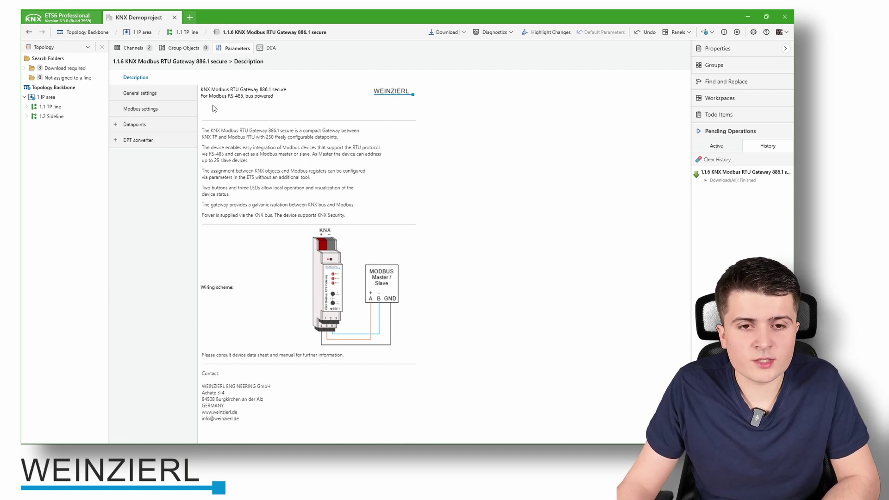
Review the gateway's general settings and the context help on synchronization via buttons, resizing the help area to read it
click(168, 96)
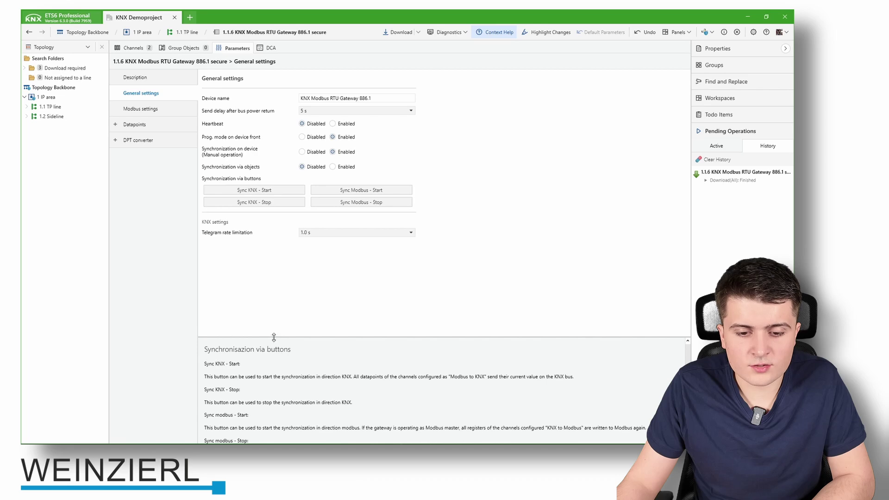
drag(274, 337, 274, 300)
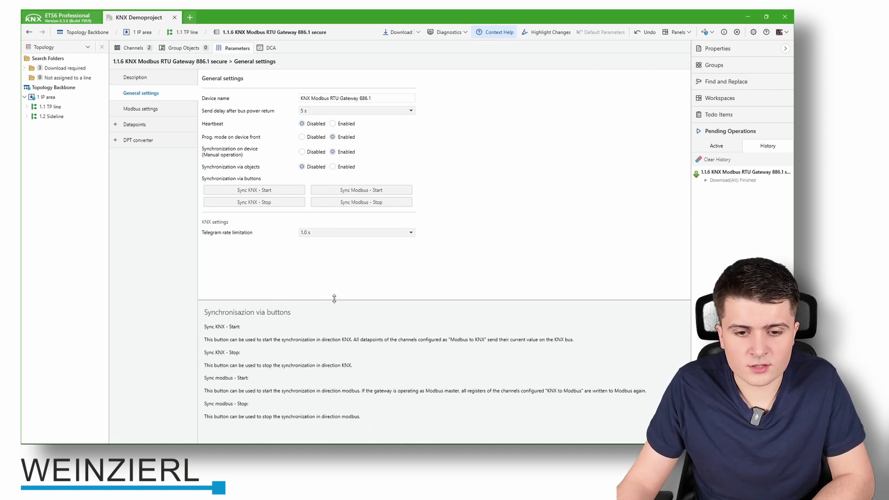
drag(305, 301, 306, 351)
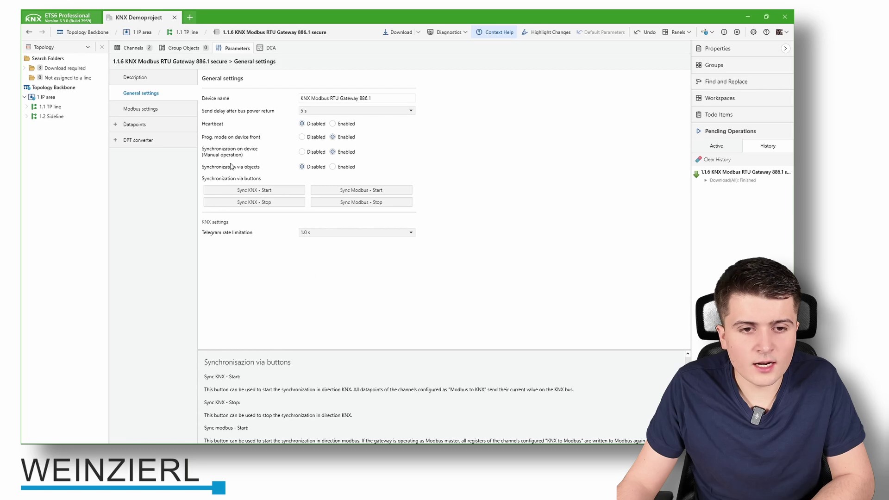
Enable the diagnostic objects in the Modbus settings and check the device's group objects
click(140, 110)
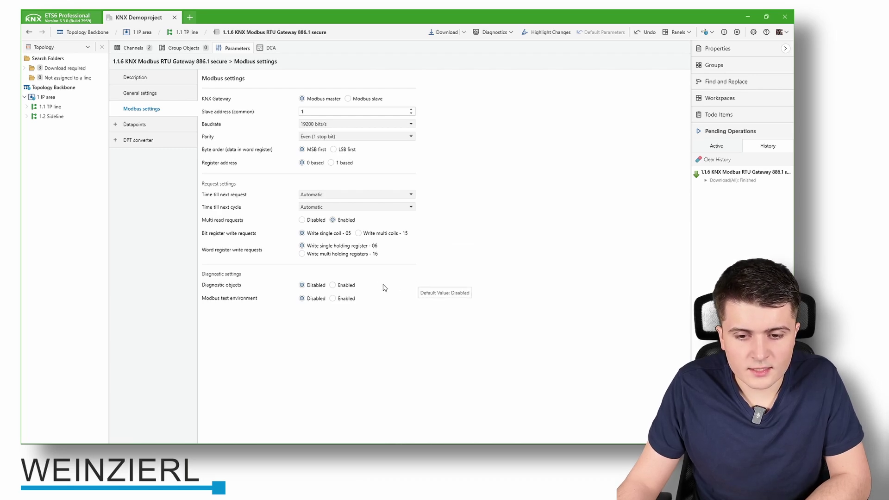
click(335, 285)
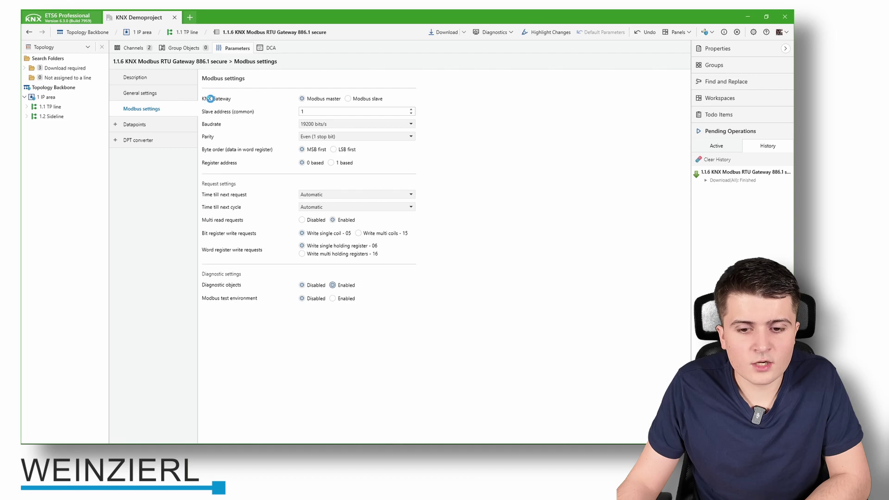
click(184, 47)
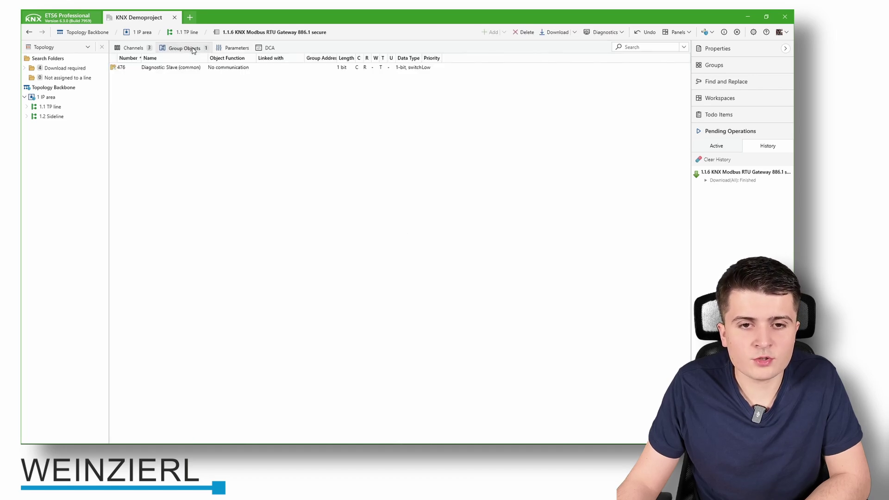
click(230, 51)
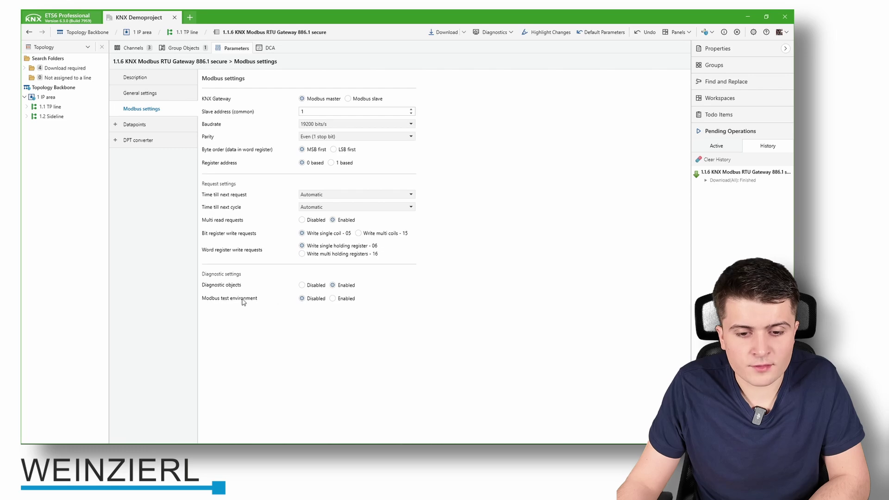
Enable the Modbus test environment in the diagnostic settings and open its parameter page
click(333, 299)
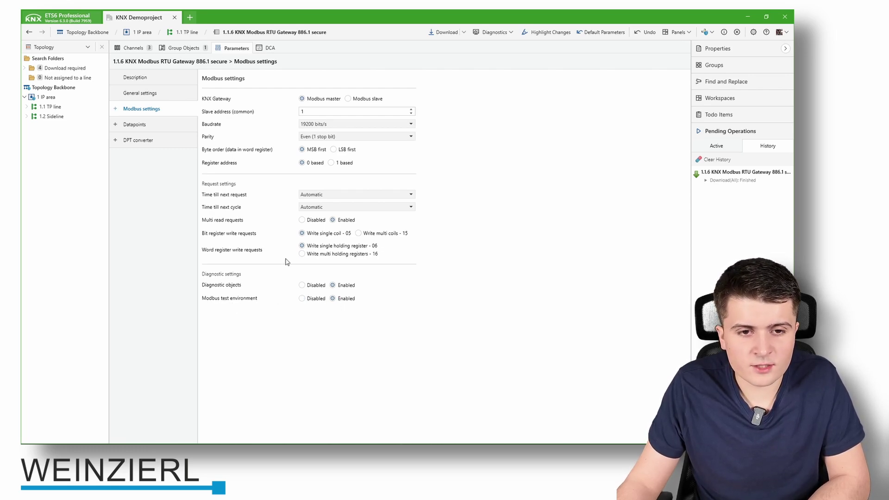
click(114, 112)
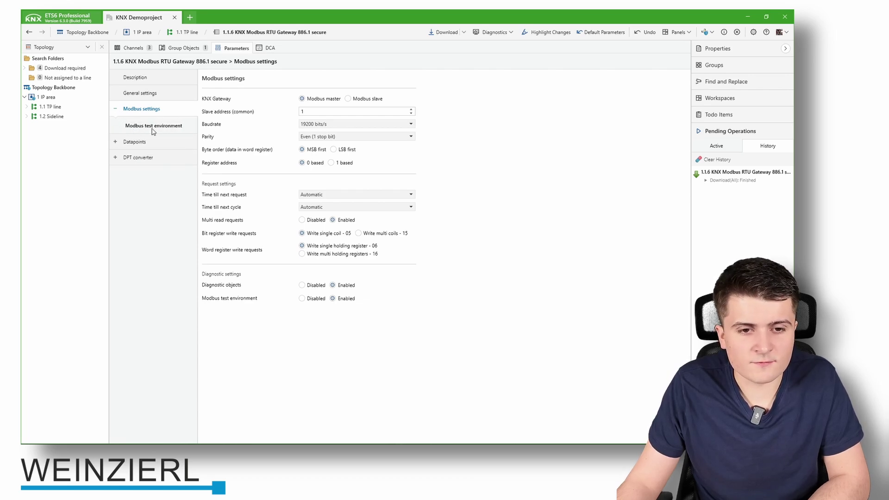
click(154, 131)
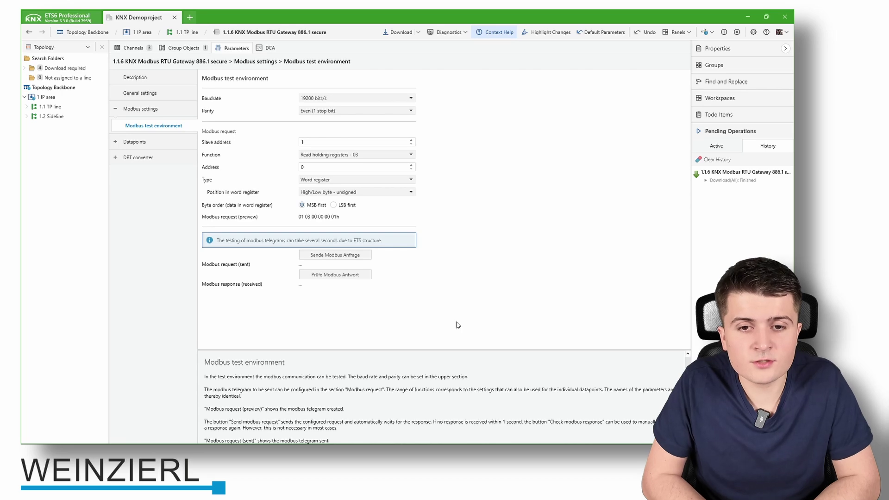
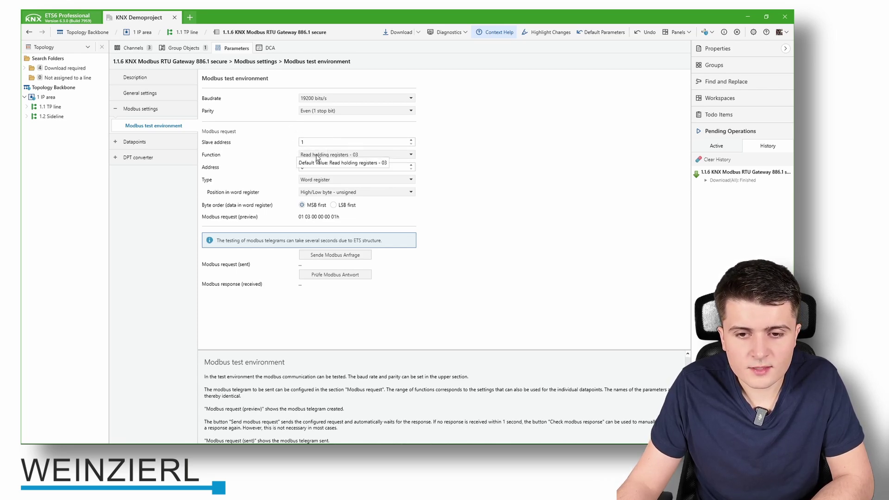
Configure the test request with function Read input registers - 04, address 2500, type Double word register and register value Modbus holds float value - IEEE
click(318, 157)
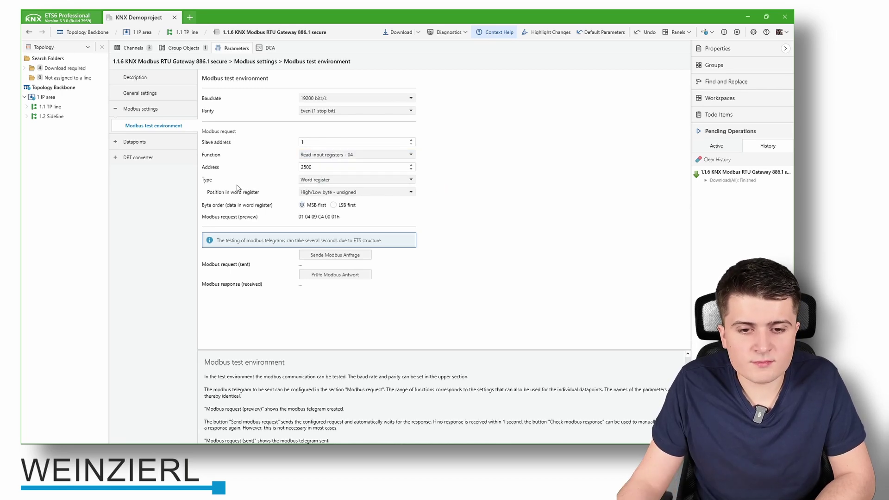
click(310, 180)
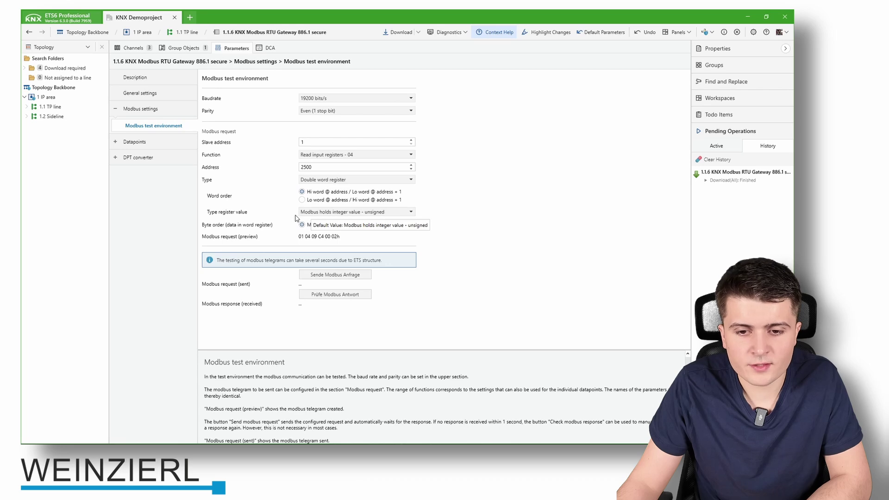
click(317, 214)
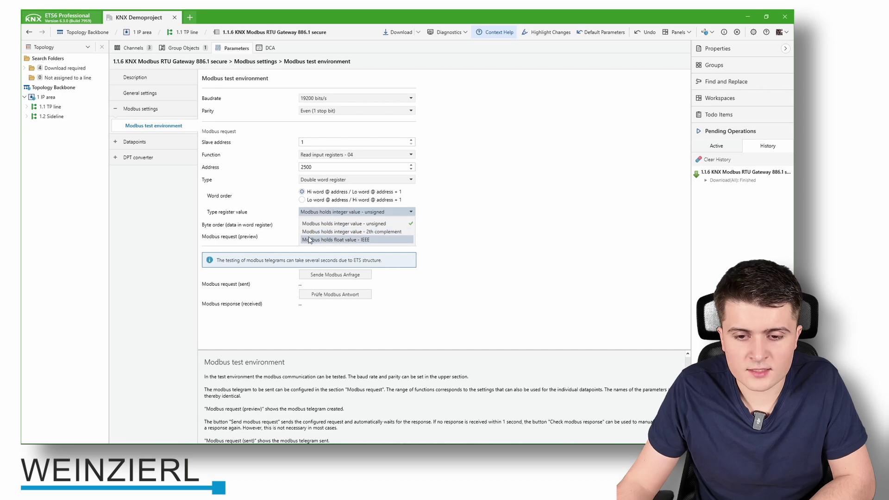
click(333, 241)
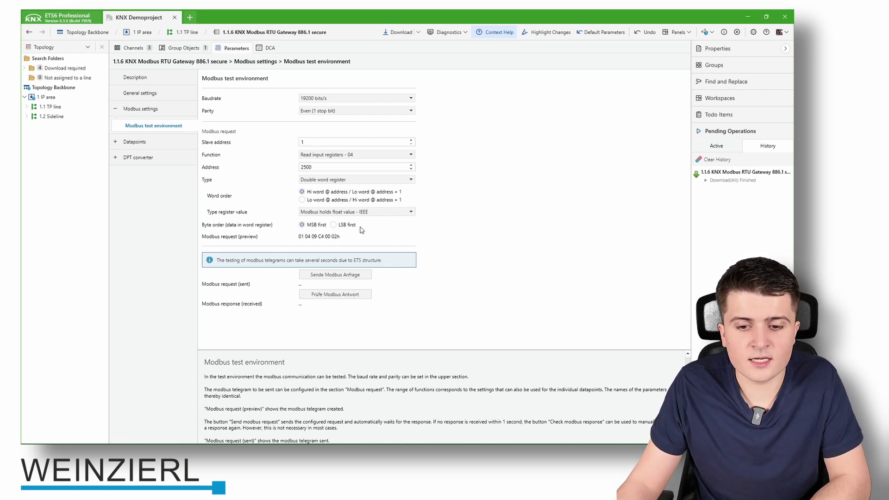
Send the configured Modbus test request and examine the received response value
click(314, 277)
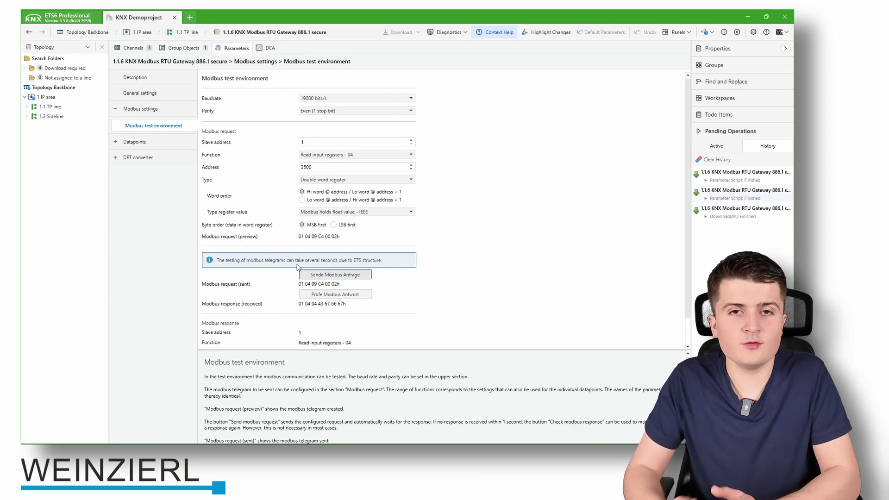
scroll(307, 304, down, 2)
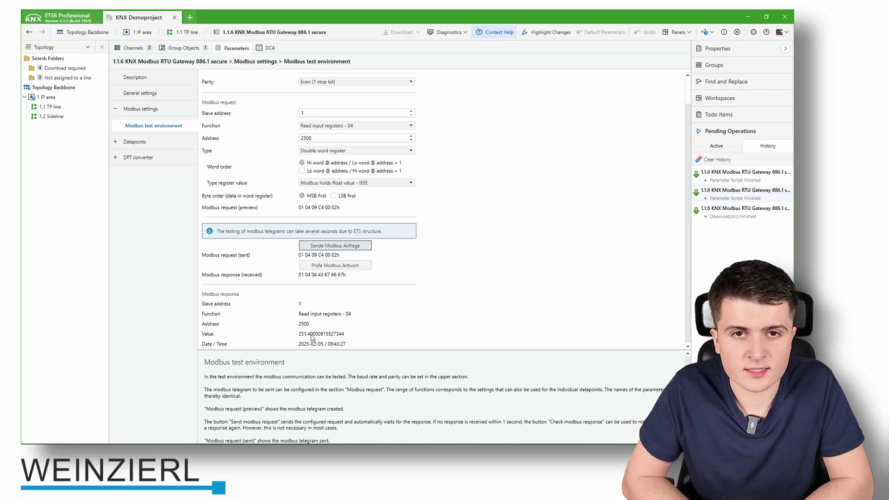
scroll(312, 338, up, 1)
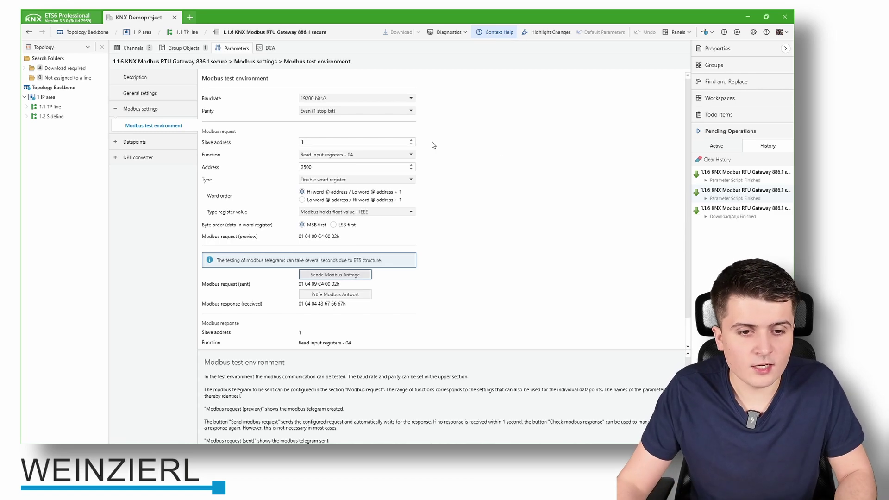
Expand the datapoint groups and open the parameters for Datapoints 1 - 10
click(116, 142)
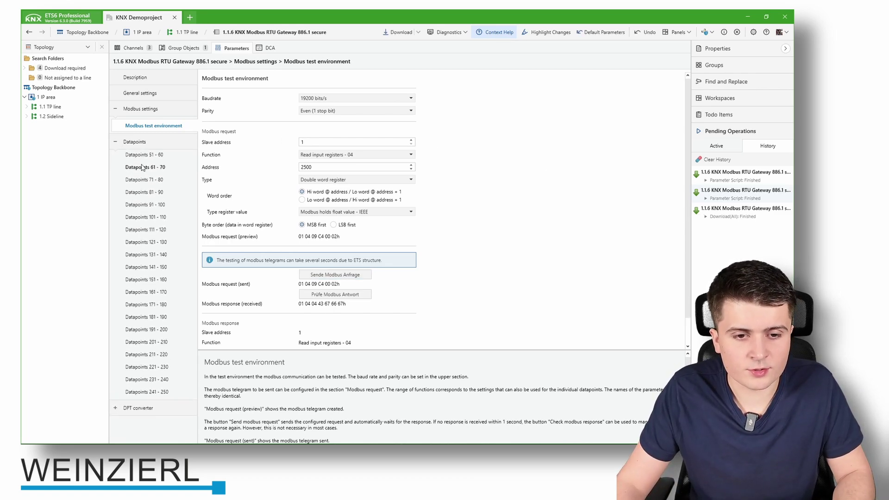
scroll(153, 182, down, 1)
scroll(155, 176, up, 1)
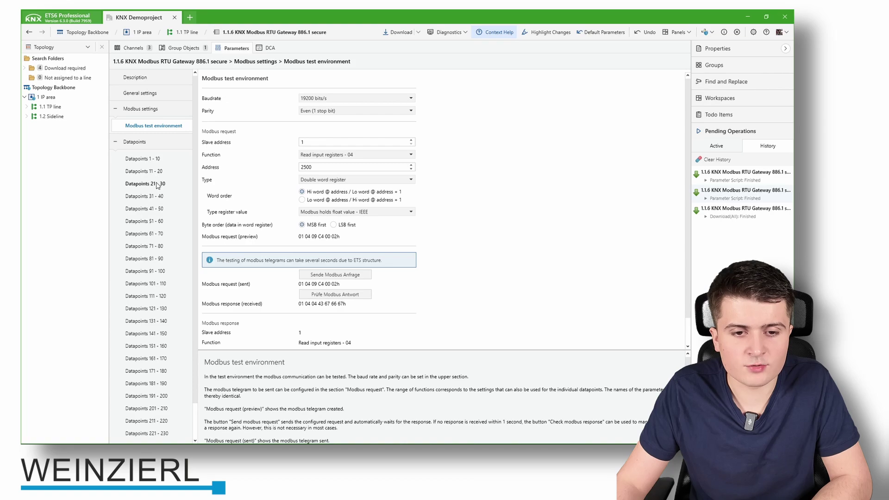
click(151, 159)
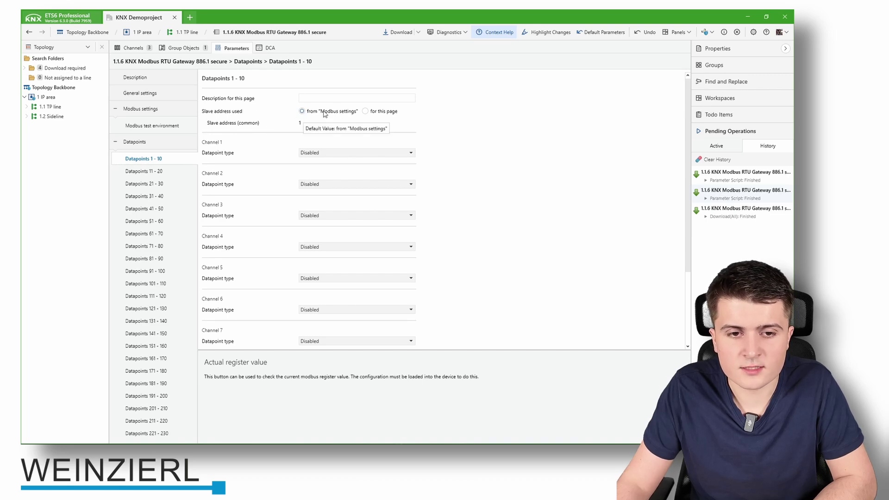
Check the common slave address in the Modbus settings and try a page-specific slave address for Datapoints 1 - 10
click(141, 109)
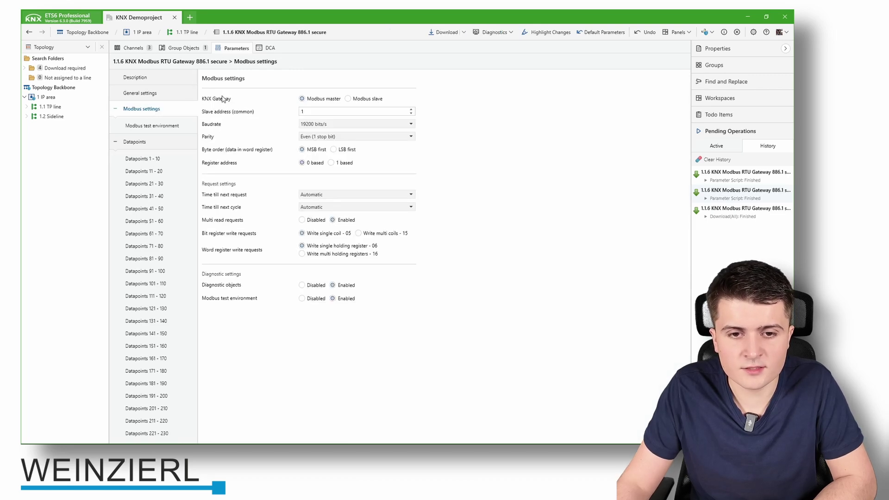
click(143, 158)
click(364, 111)
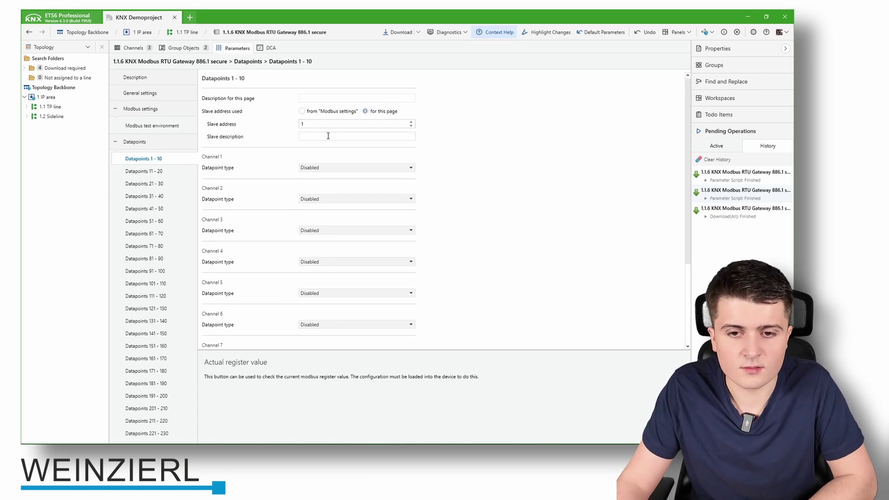
click(323, 111)
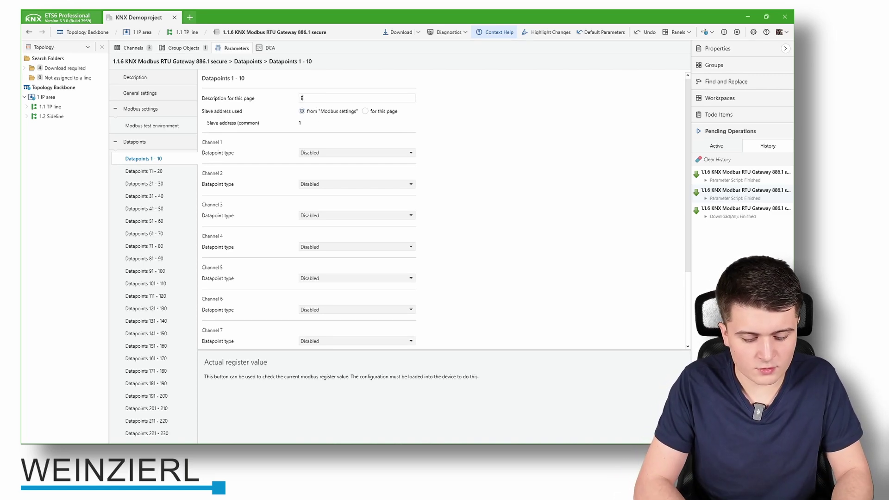
Set the description of the Datapoints 1 - 10 page to "Energy Meter Values"
text(Energy Meter Values)
click(266, 156)
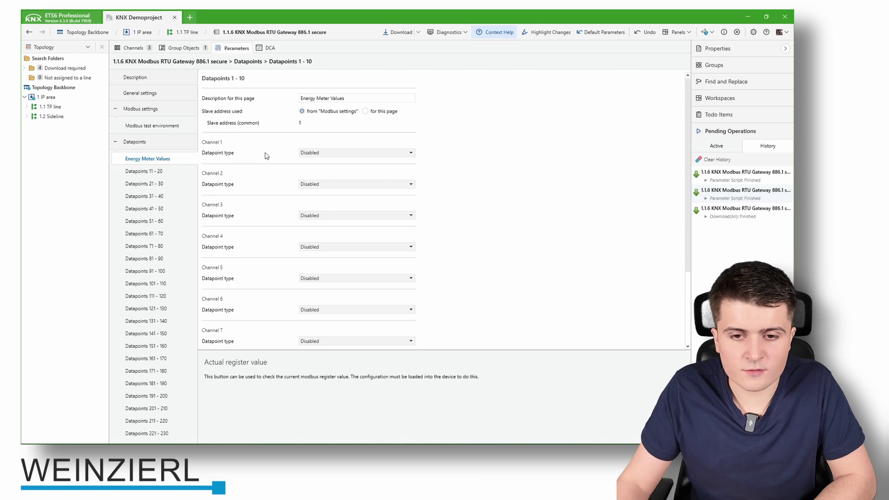
Set channel 1 to datapoint type DPT 14 - Float - 4 bytes with the description "Voltage L1-N"
click(309, 158)
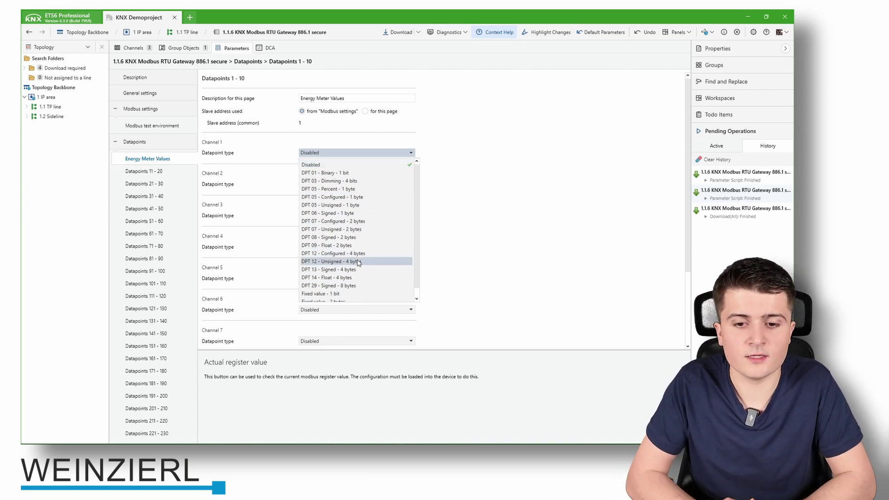
click(313, 278)
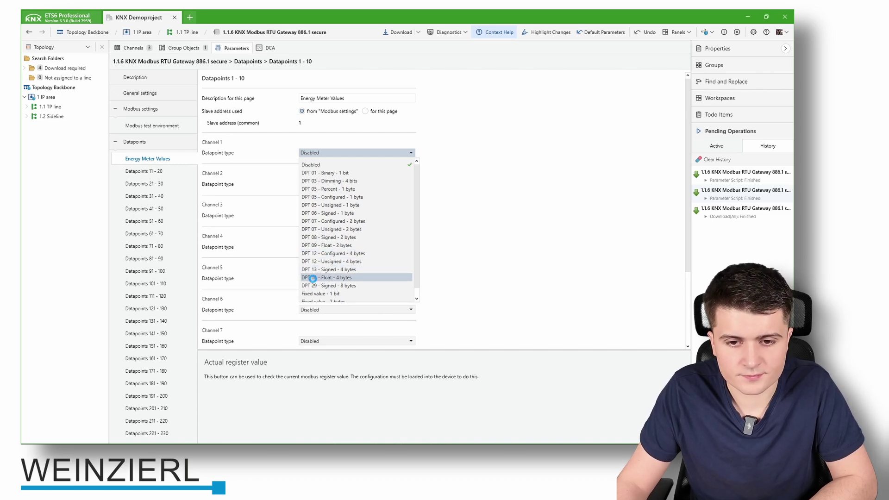
text(Voltage L)
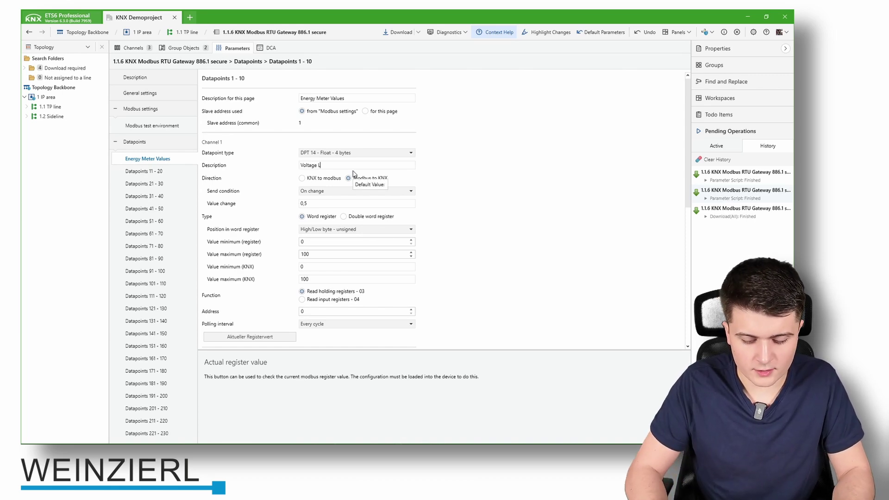
text(1)
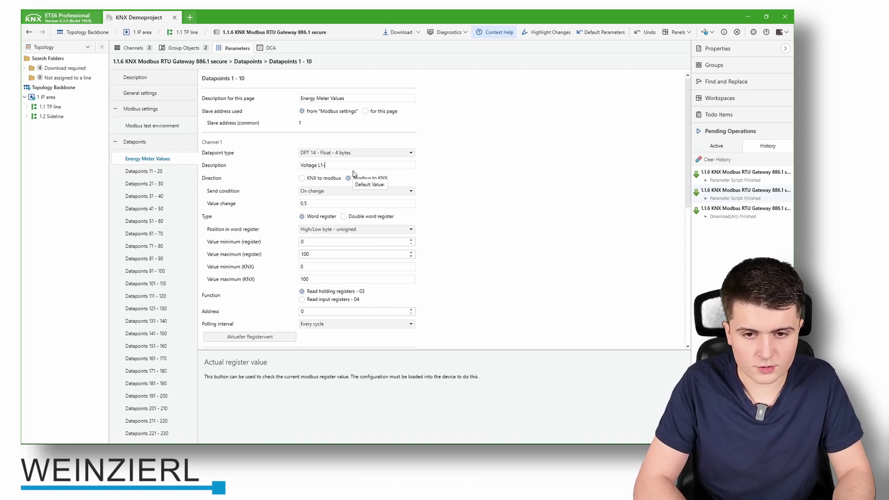
text(-N)
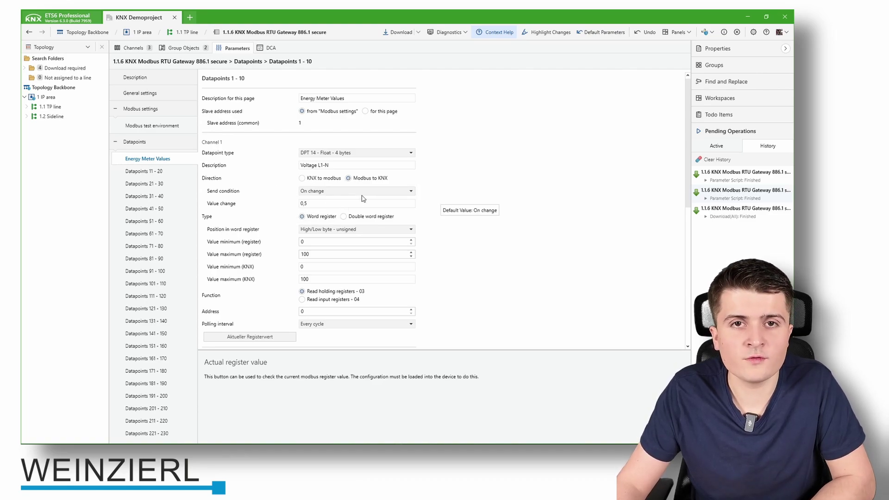
Review the send conditions for channel 1, keep On change, and set the value change to 0,2
click(335, 194)
click(335, 197)
click(336, 191)
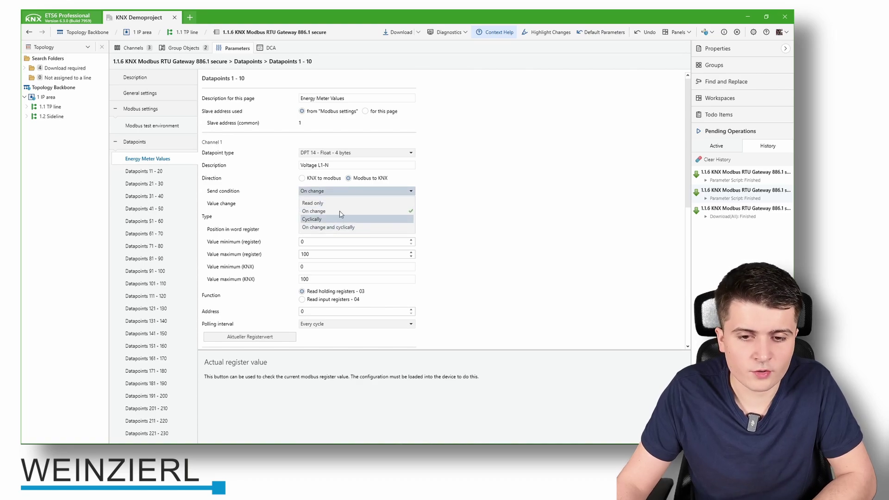
click(341, 192)
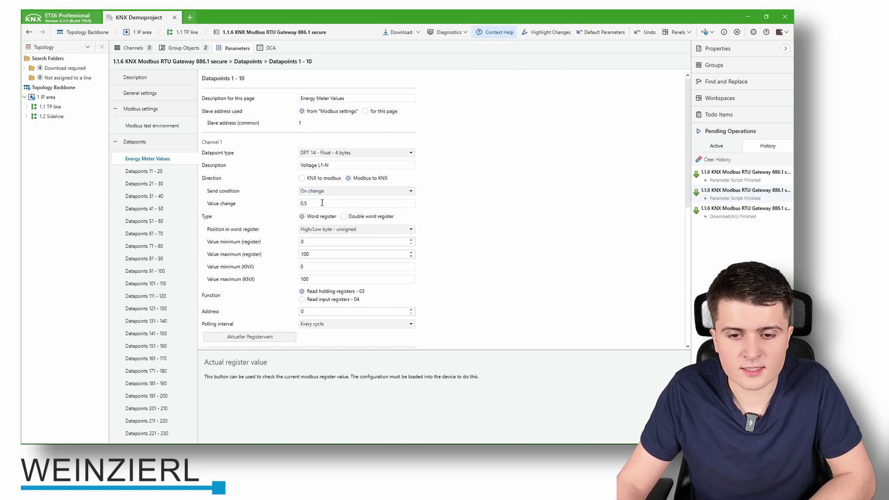
scroll(442, 205, down, 1)
click(344, 183)
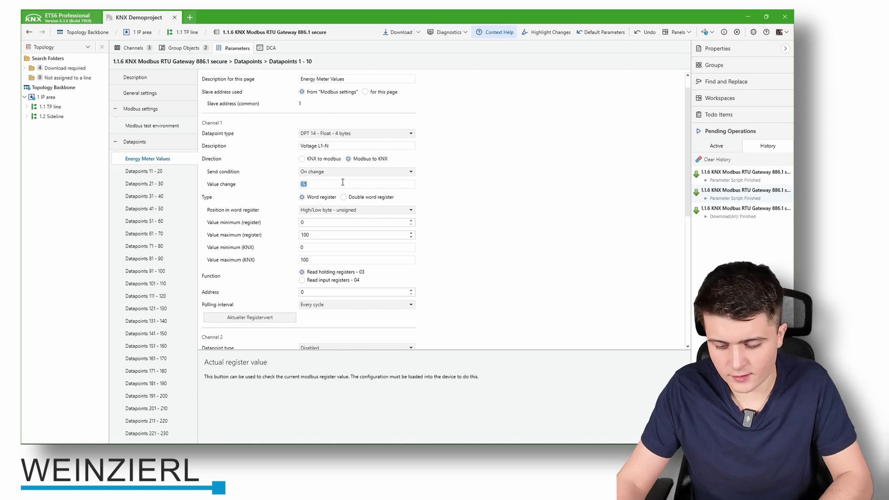
key(BackSpace)
text(2)
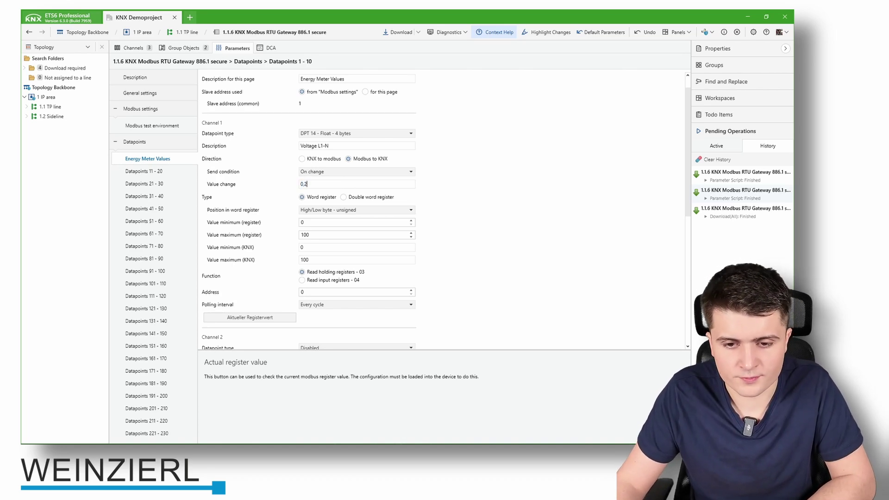
Set channel 1 to a double word register with register value type "Modbus holds float value - IEEE"
click(344, 197)
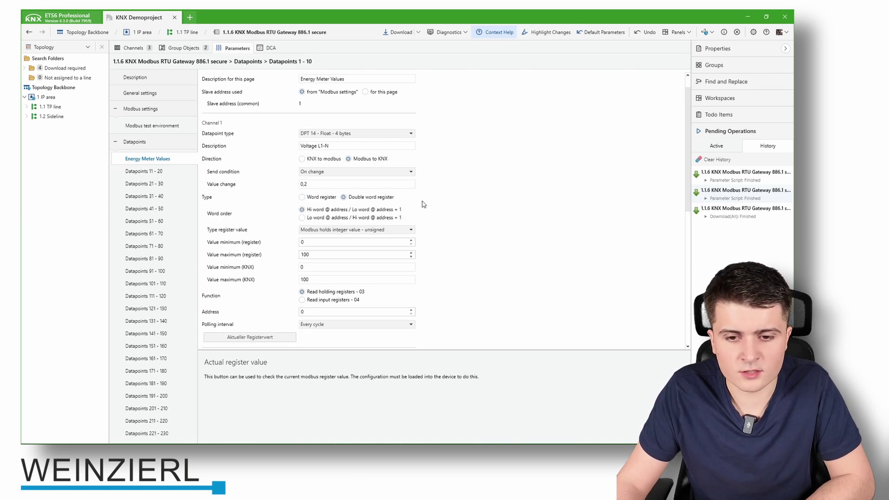
scroll(301, 226, down, 1)
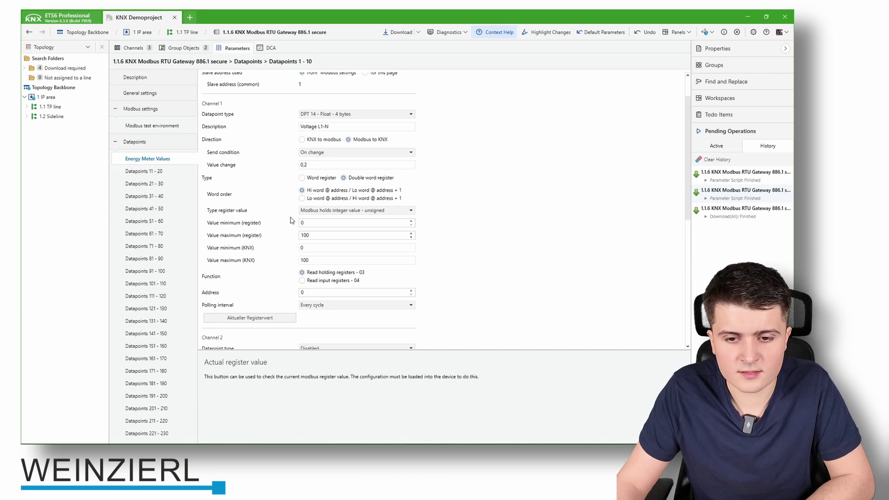
click(315, 212)
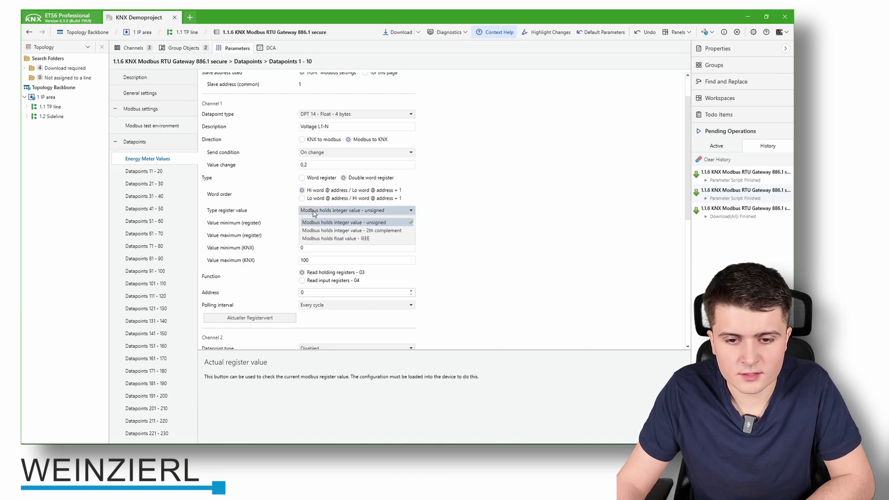
click(350, 239)
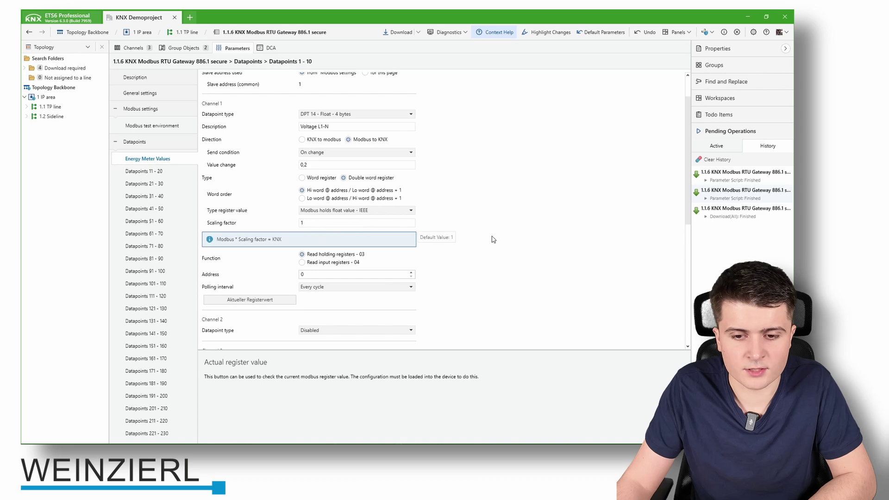
Set channel 1's function to Read input registers - 04 and its register address to 2500
scroll(490, 238, down, 1)
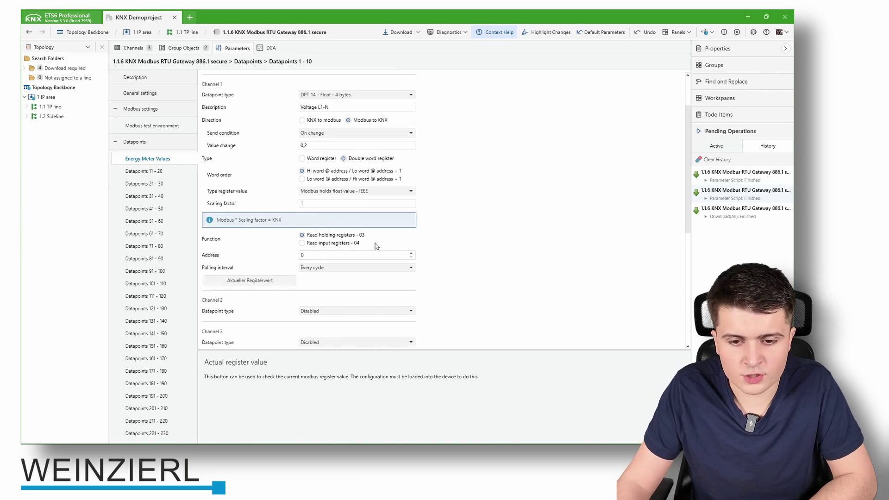
click(302, 243)
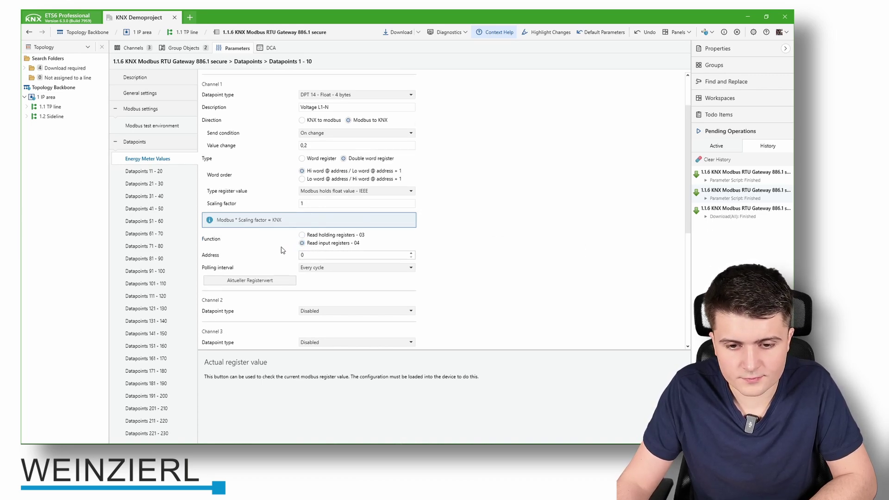
text(500)
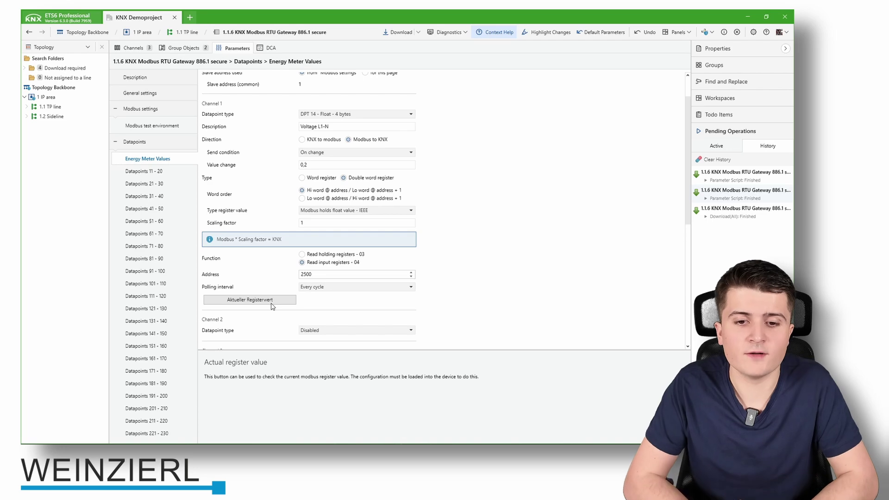
scroll(470, 235, down, 1)
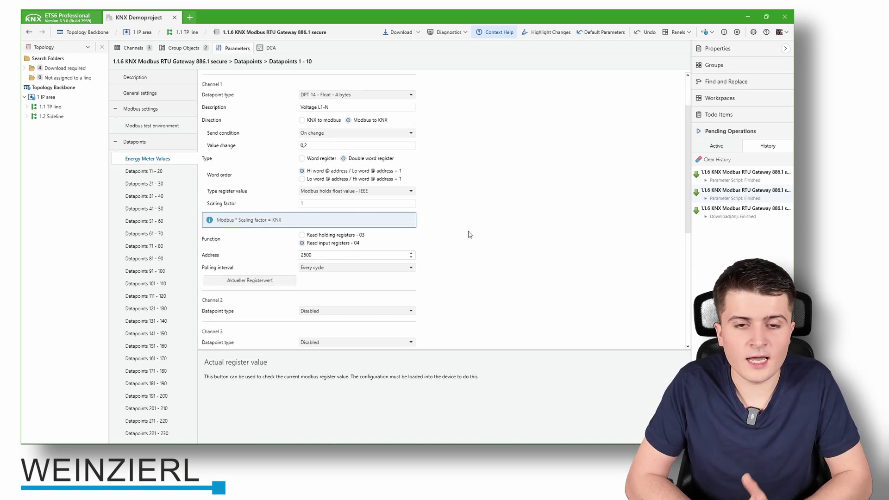
scroll(453, 210, up, 3)
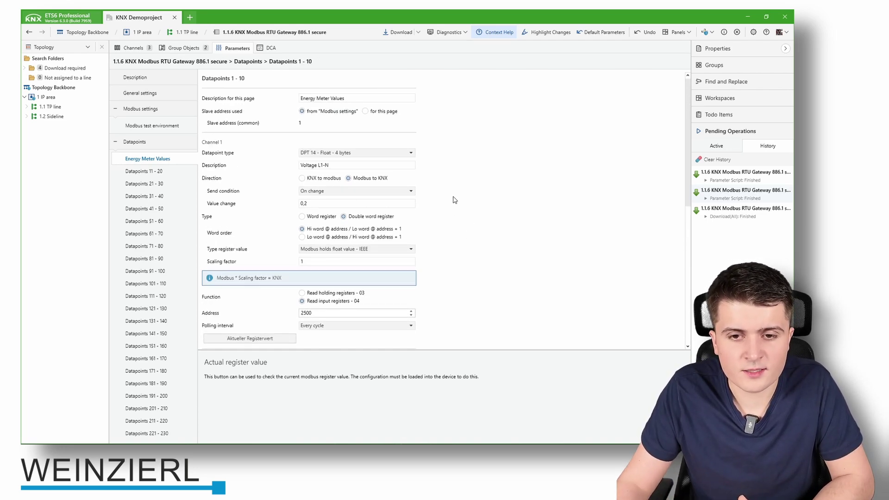
Check the gateway's group objects and start a Group Monitor recording in a new Diagnostics window, filtered to 6/0
click(208, 49)
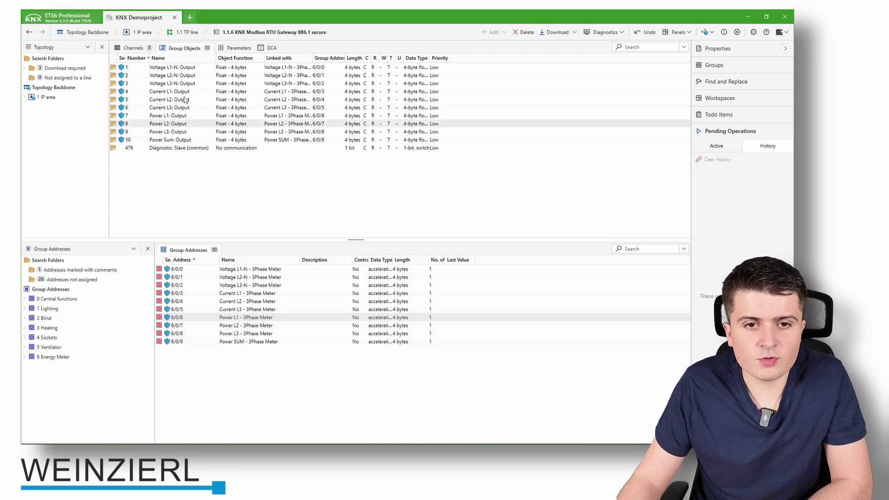
click(190, 18)
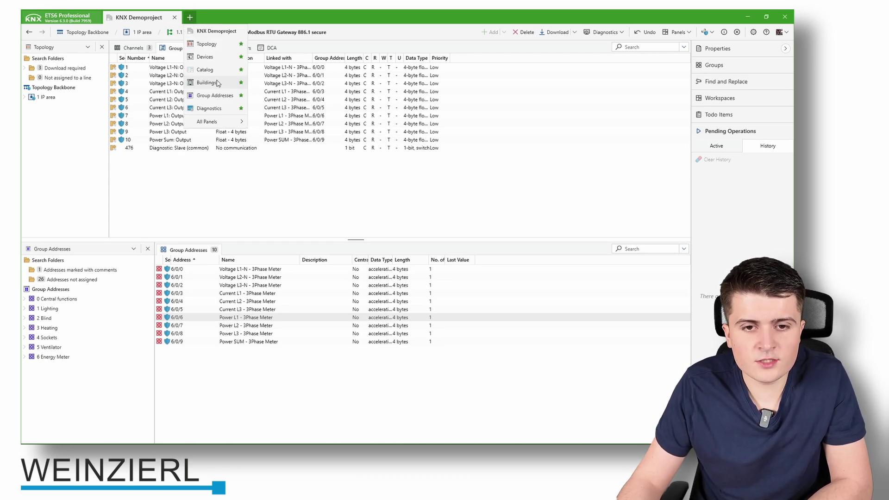
click(211, 107)
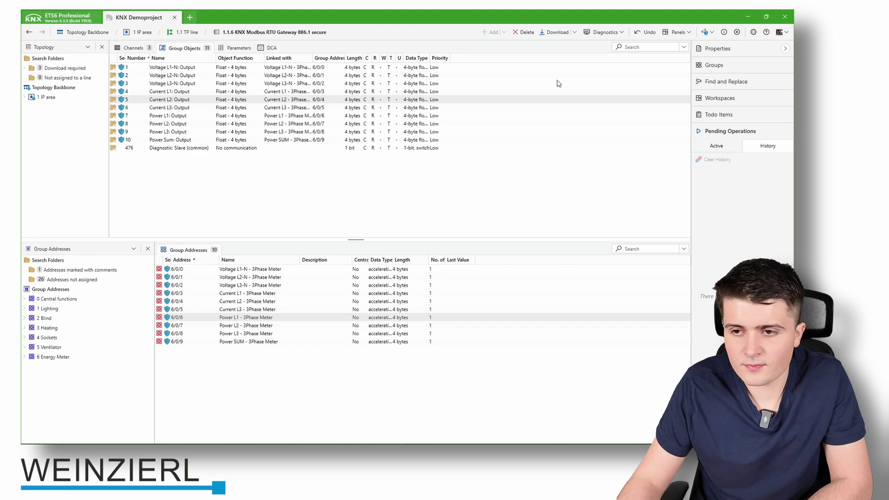
click(619, 48)
text(6/0)
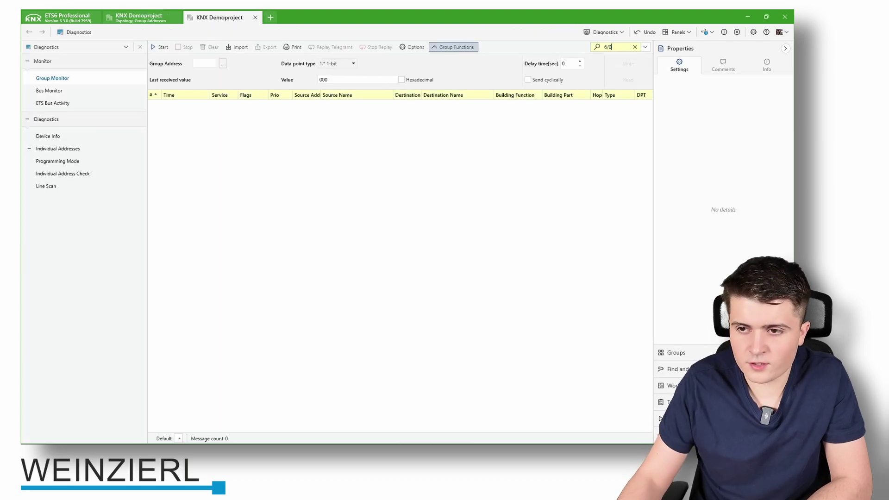
click(162, 47)
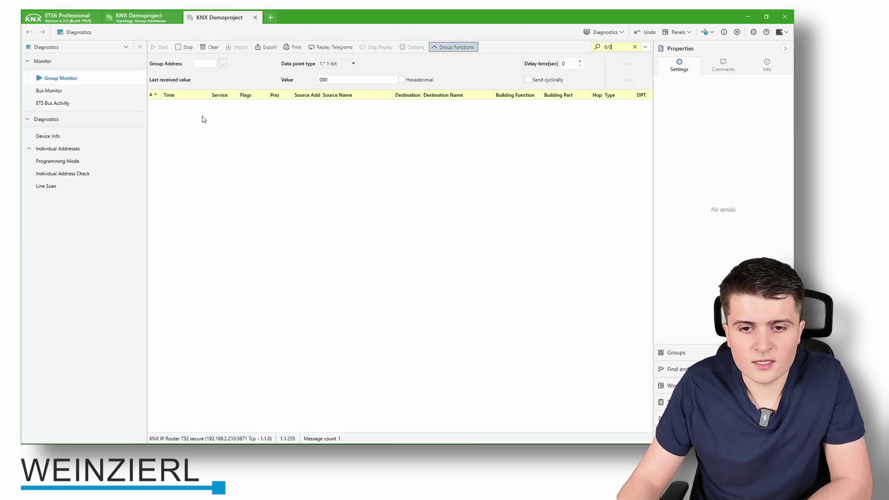
click(786, 49)
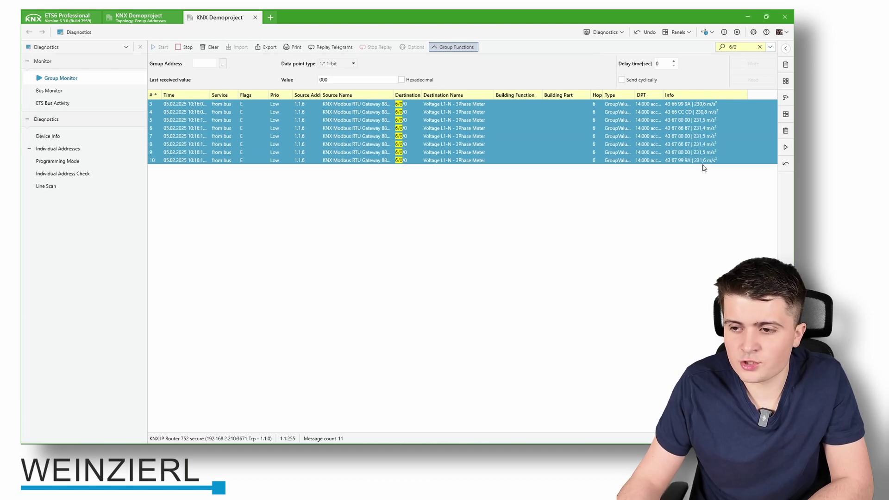
Return to the gateway's datapoint parameters and delete the value change entry of the Voltage L1-N channel
click(142, 17)
click(236, 48)
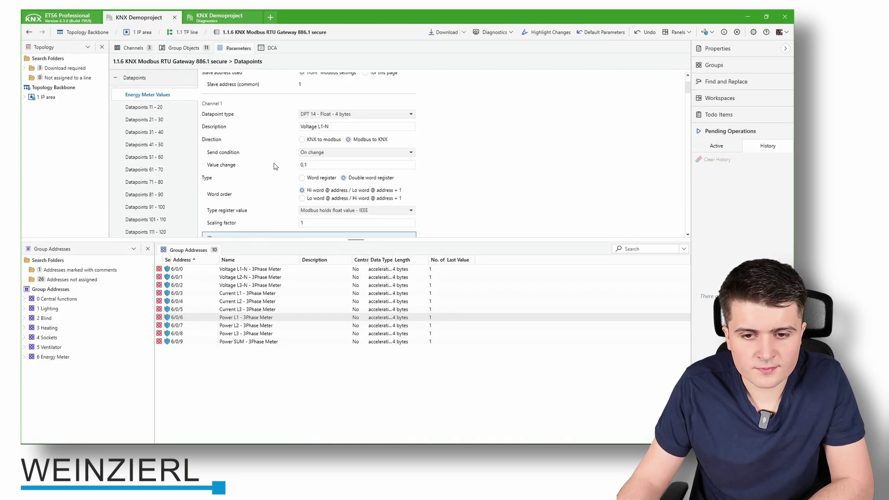
click(326, 163)
key(BackSpace)
key(BackSpace)
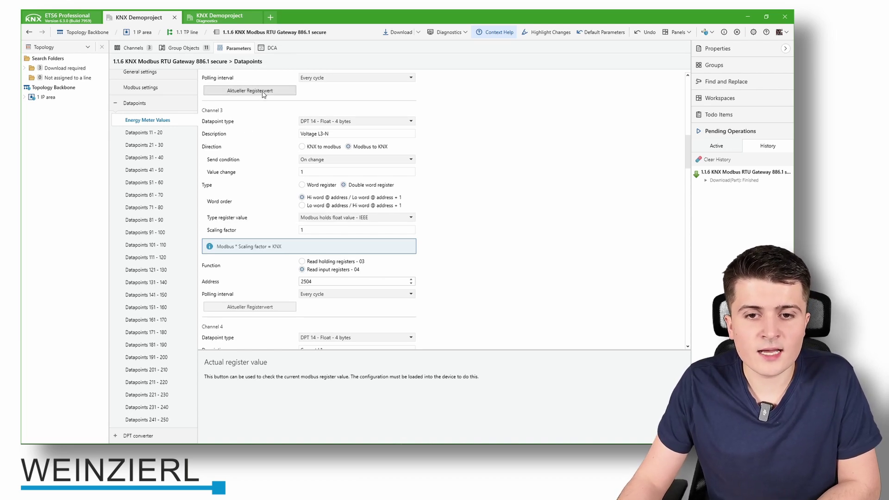
Open the gateway's DCA and check the installed ETS apps for the KNX Modbus RTU Gateway app
click(271, 49)
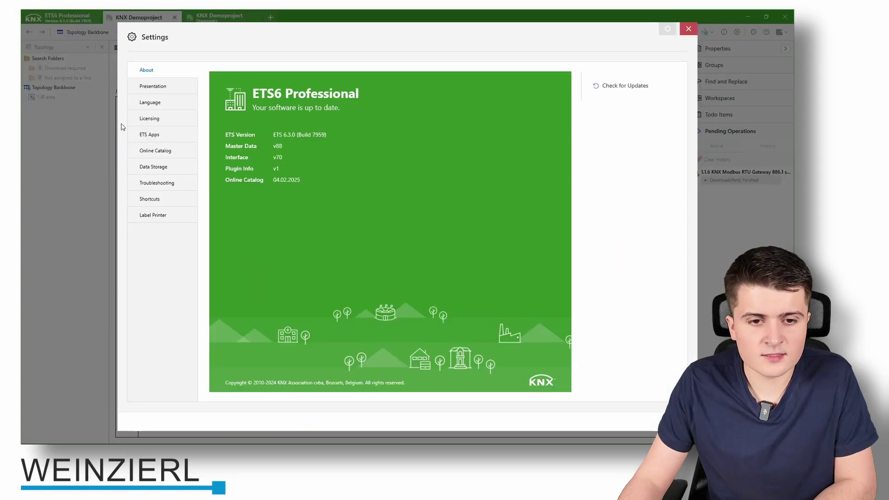
click(139, 135)
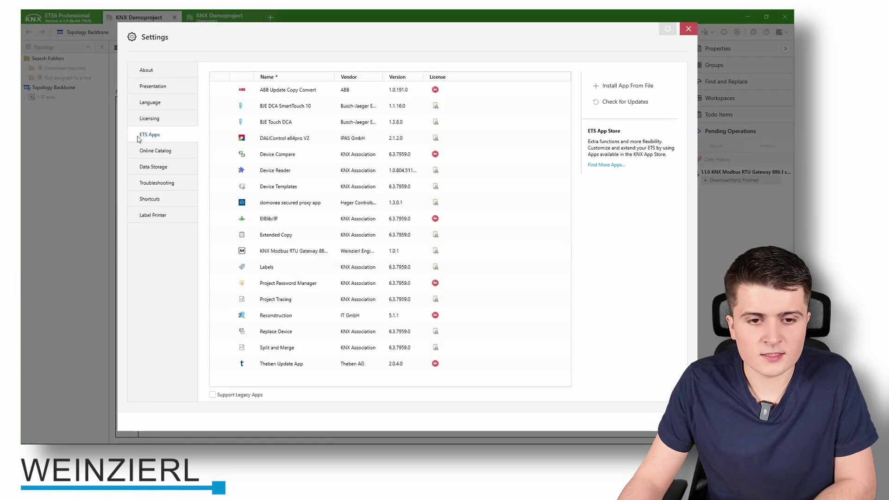
click(229, 252)
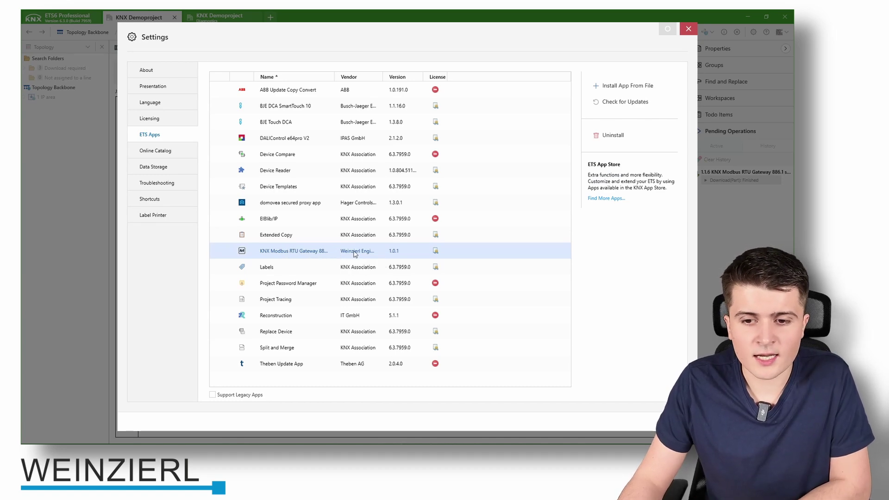
key(Escape)
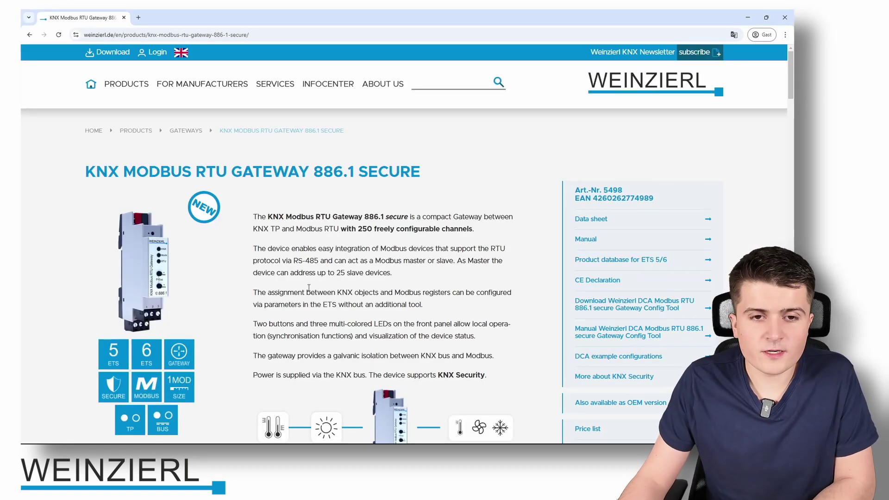
Switch to the browser and look through the gateway product page for the table of DCA example configurations
scroll(308, 292, down, 20)
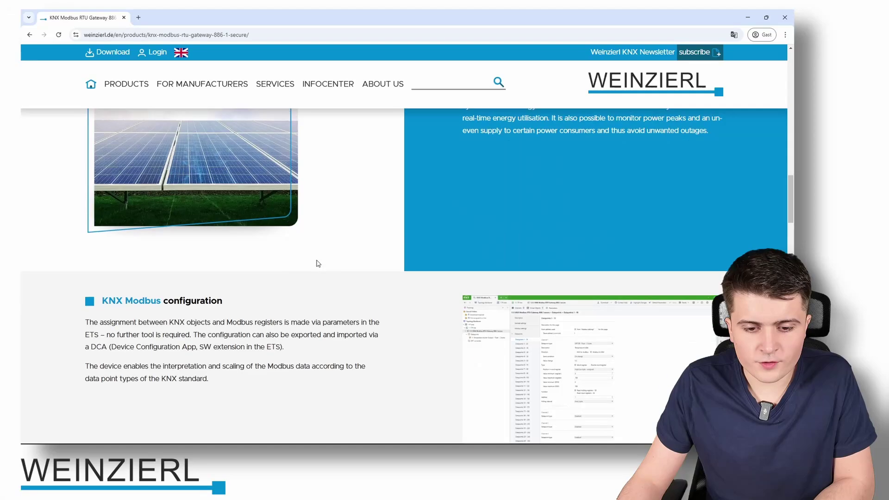
scroll(319, 264, down, 20)
scroll(310, 263, down, 15)
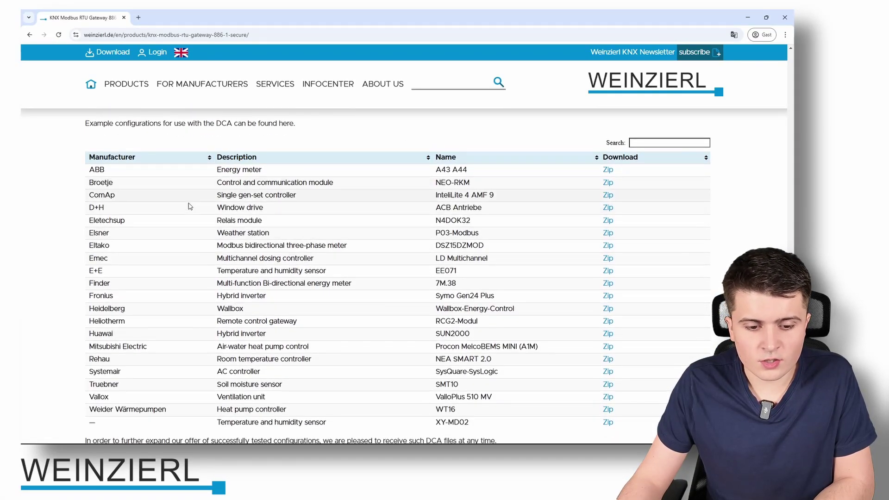
scroll(373, 267, up, 1)
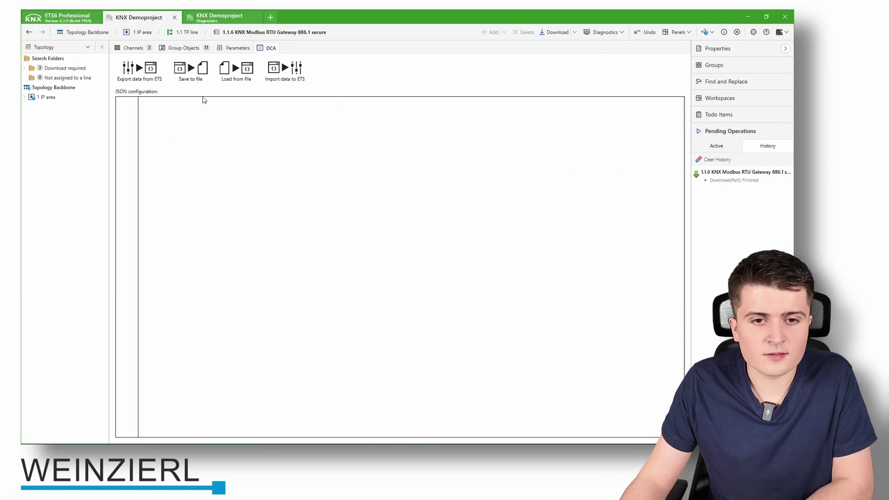
Switch back to ETS6 and load the example configuration file Finder-7M_38.wz8861 into the gateway's DCA
click(233, 81)
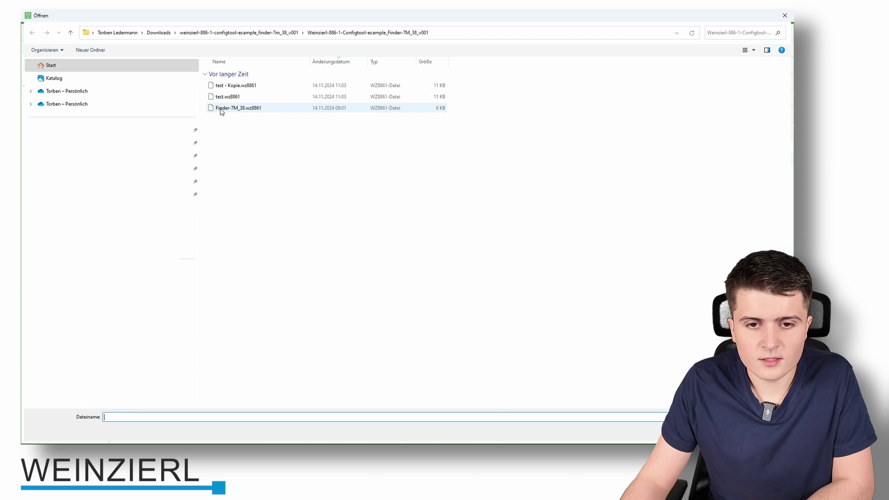
click(223, 110)
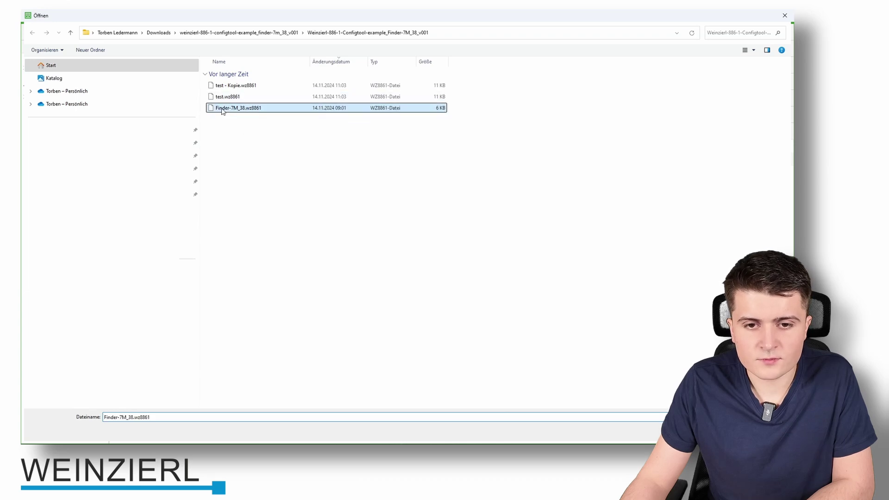
double_click(224, 111)
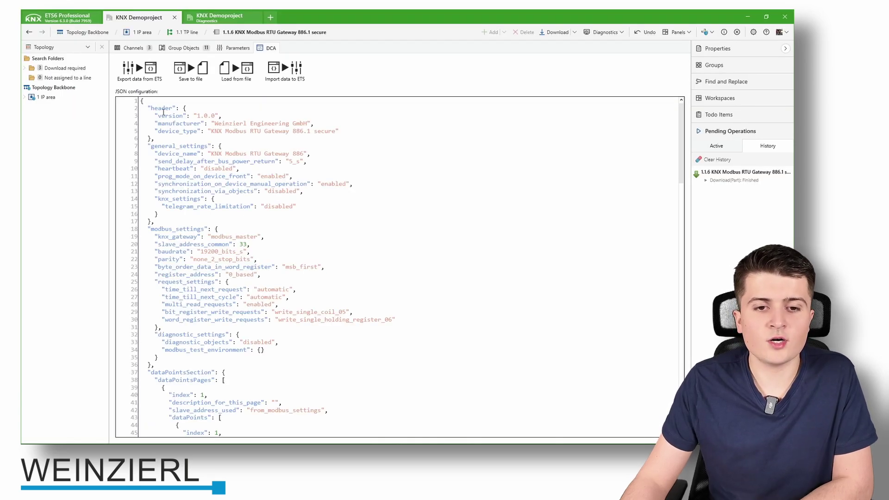
Review the general, Modbus and datapoint settings in the loaded JSON configuration and return to the gateway's parameters
scroll(157, 111, down, 1)
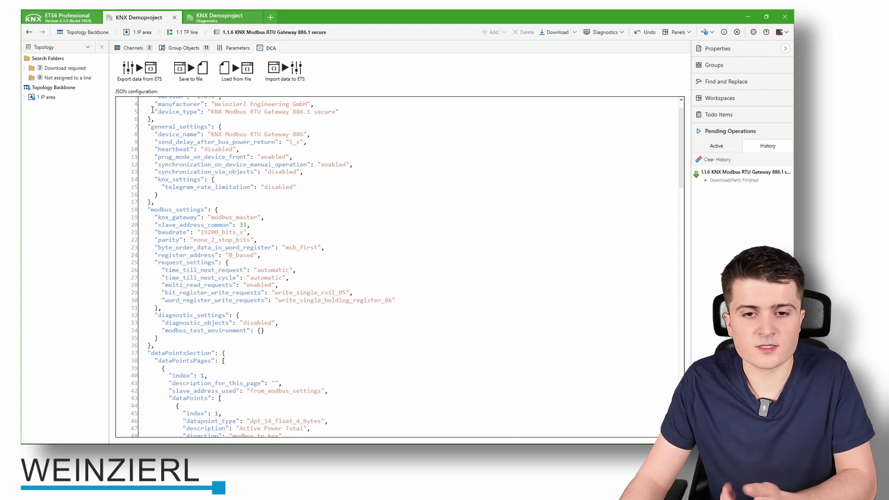
scroll(194, 104, down, 4)
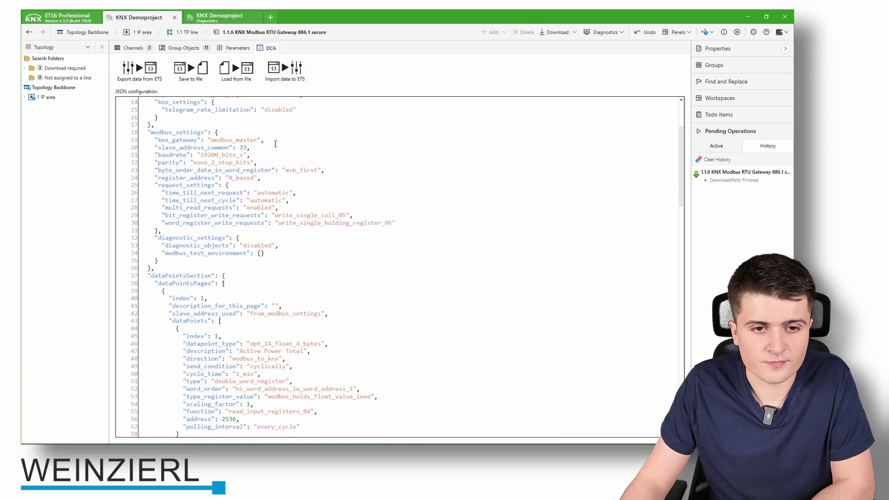
scroll(277, 153, up, 5)
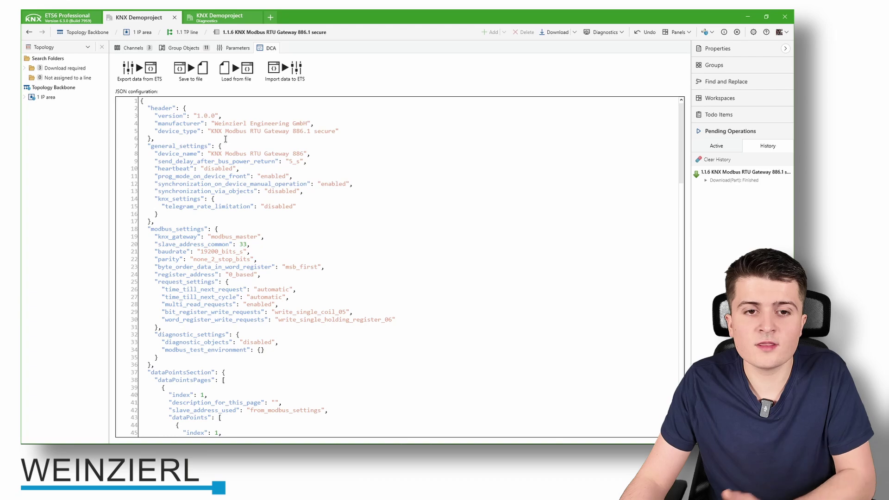
click(236, 48)
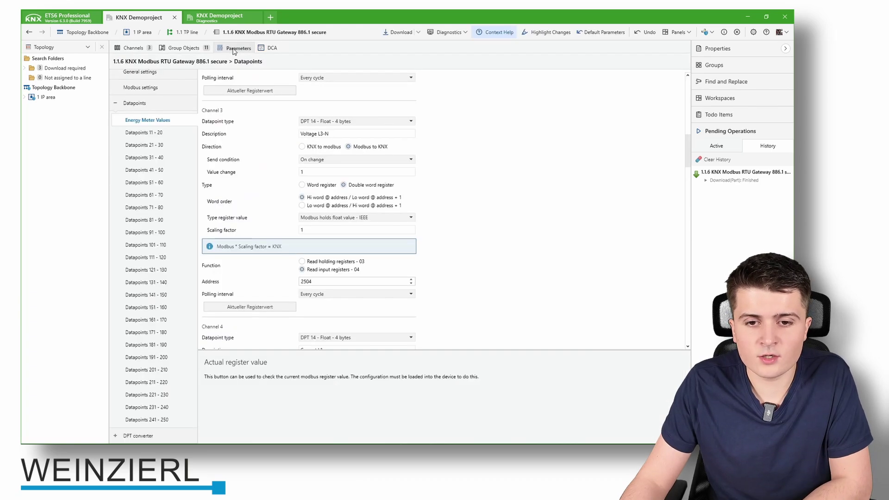
Check the gateway's group objects and export the current ETS parameters into the DCA's JSON configuration
click(196, 52)
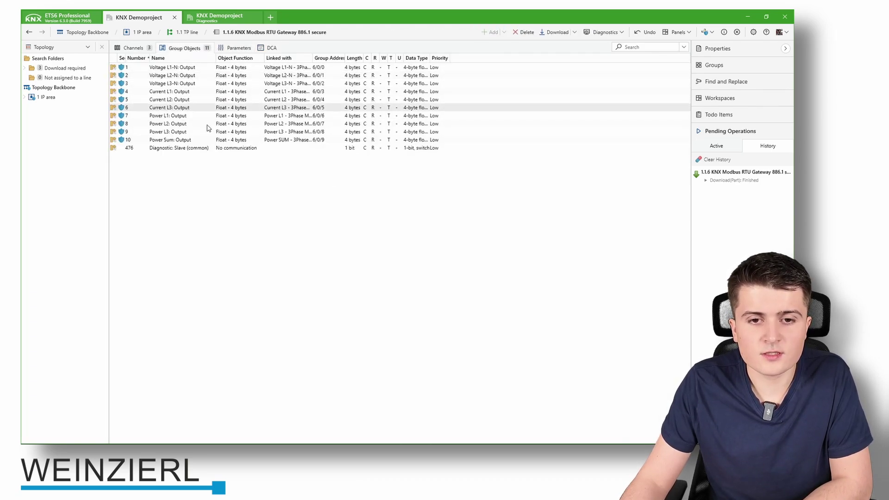
click(270, 48)
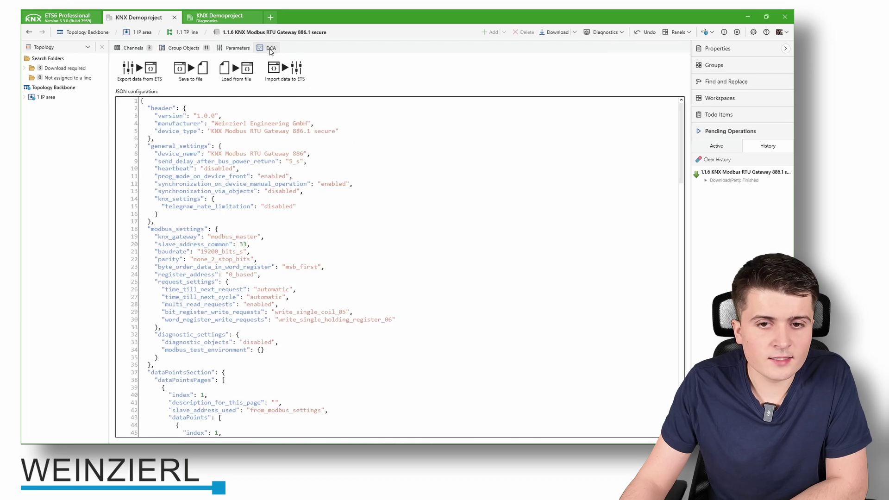
click(139, 80)
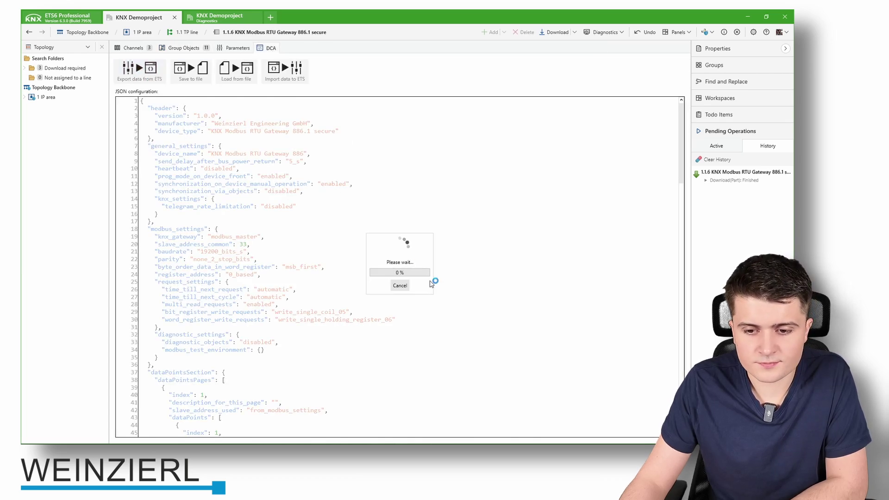
Examine the datapoint entries in the exported JSON configuration, including the Voltage L3-N description and the current and power channels
scroll(276, 229, down, 10)
drag(274, 173, 345, 172)
scroll(296, 195, down, 6)
drag(239, 307, 294, 309)
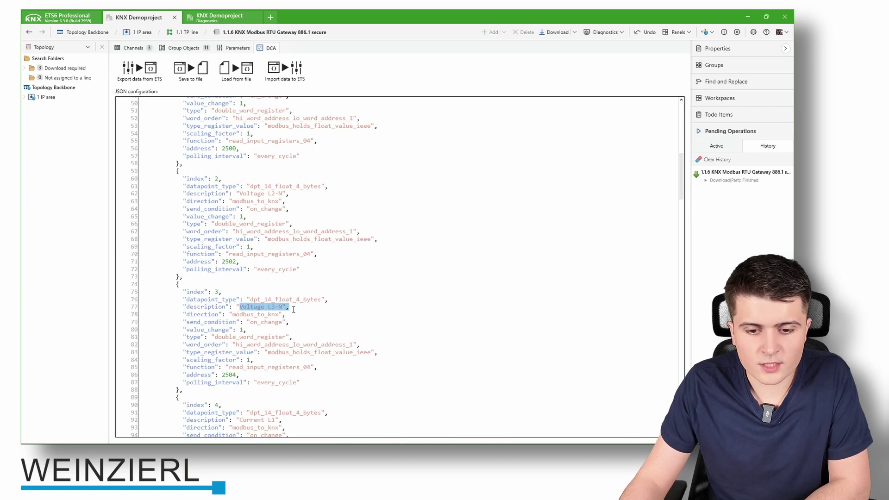
scroll(263, 321, down, 16)
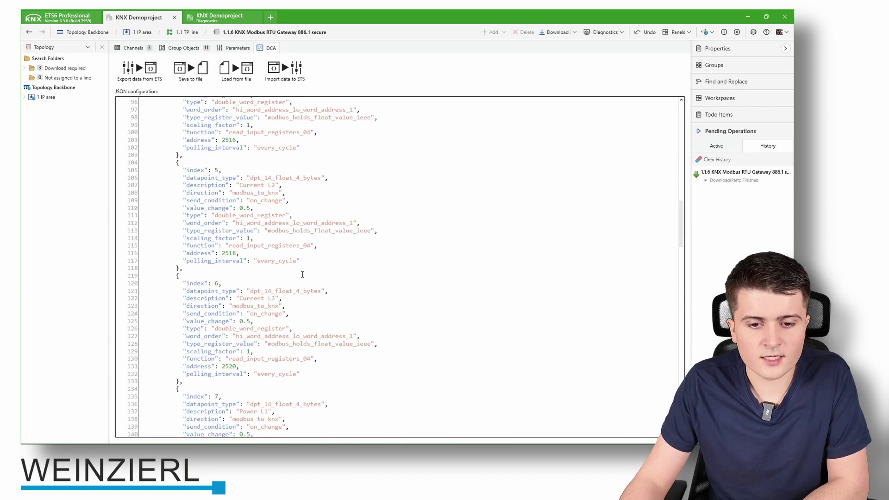
scroll(301, 274, up, 11)
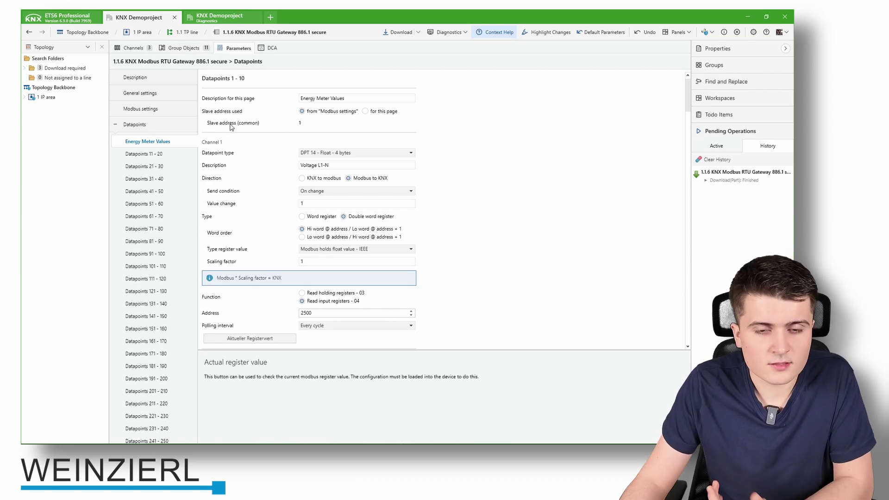
Check the gateway's Modbus settings and give the Datapoints 11 - 20 page its own slave address of 2
click(143, 110)
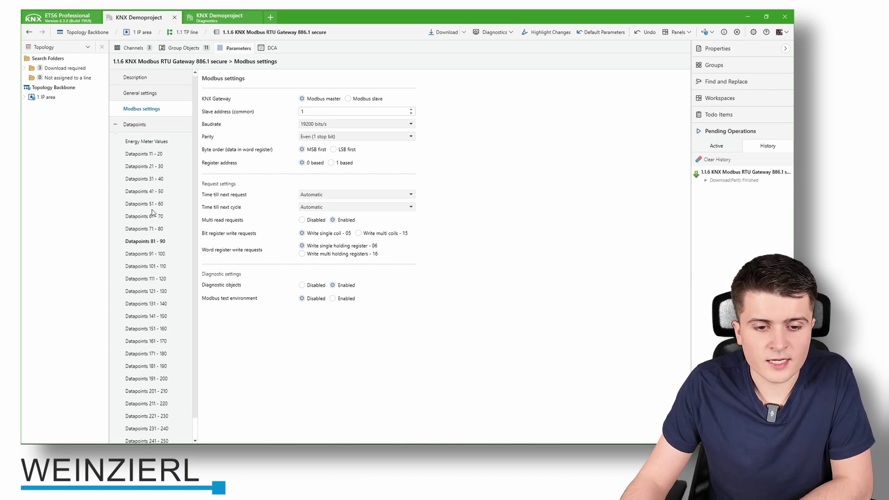
click(138, 155)
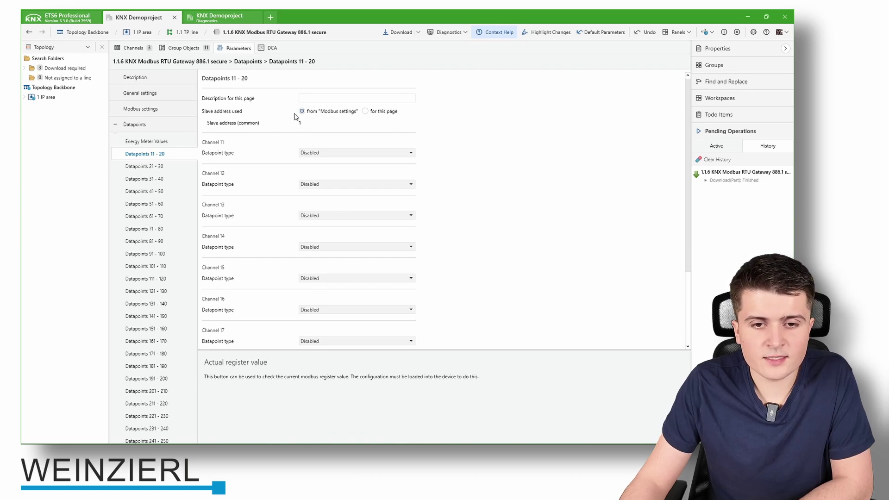
click(380, 111)
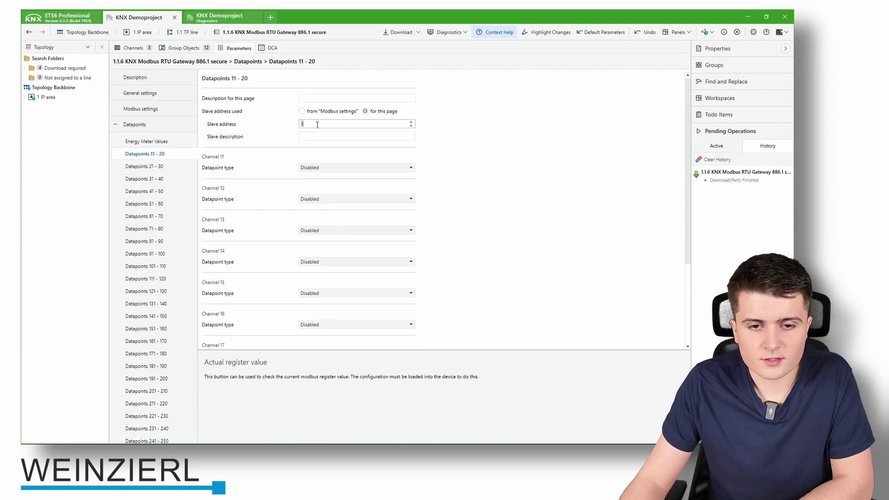
text(2)
Enter 1Phase Energy Meter as the slave description and copy the same text into the description for this page
click(305, 136)
text(1Pha)
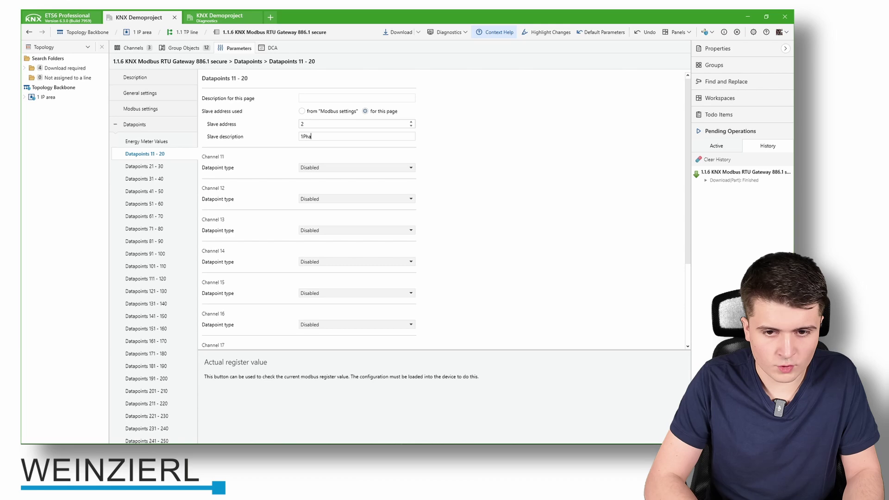
text(se Energy)
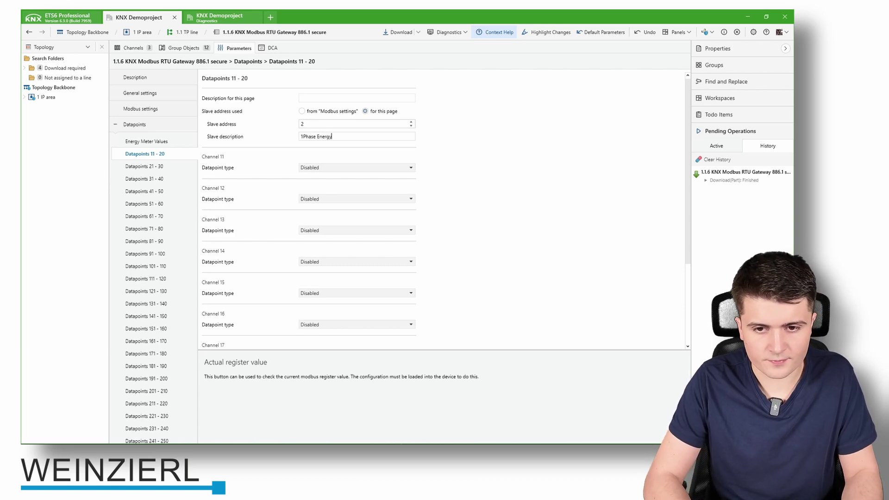
text( Meter)
drag(359, 137, 300, 138)
key(ctrl+c)
click(326, 98)
key(ctrl+v)
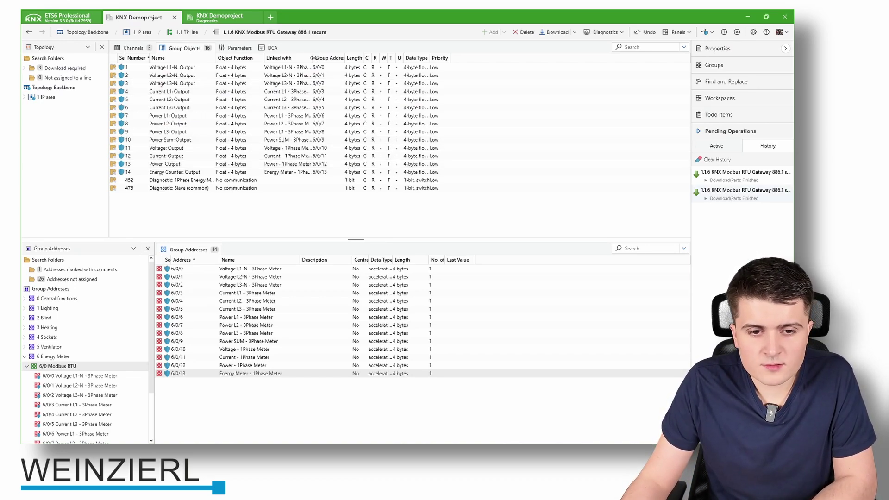
Widen the Linked with and Name columns of the group objects and select the 1Phase Energy Meter diagnostic object
drag(313, 58, 365, 58)
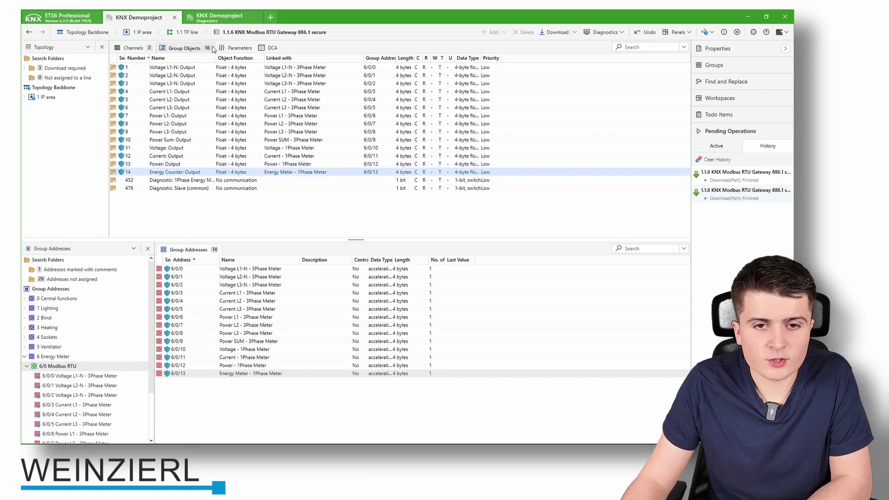
drag(215, 58, 235, 57)
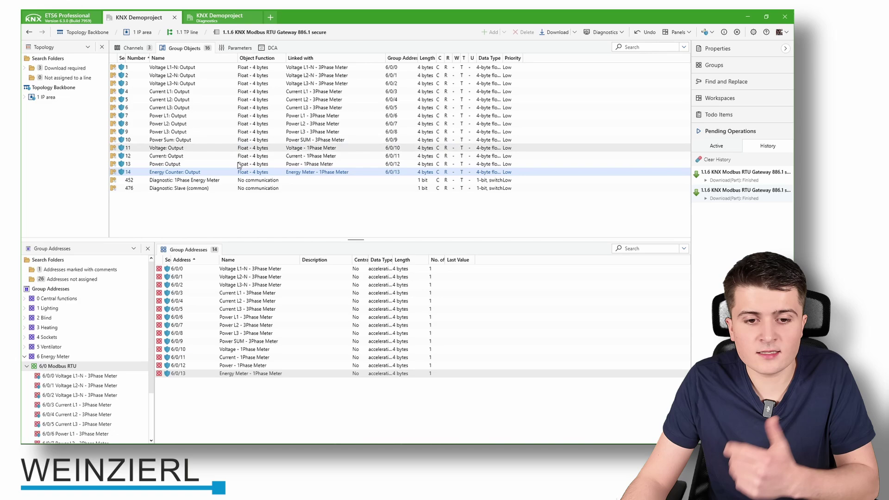
click(189, 182)
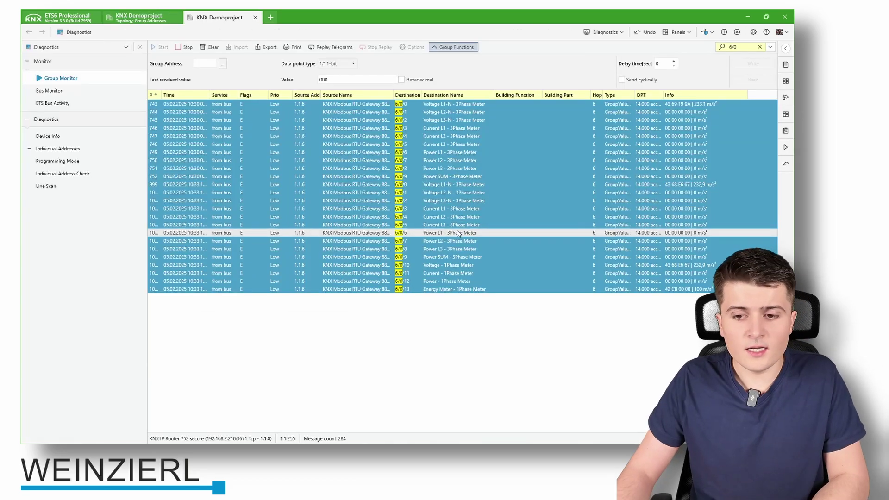
Inspect the 1Phase Meter voltage and energy telegrams in the Group Monitor and return to the gateway's project
click(455, 266)
click(458, 289)
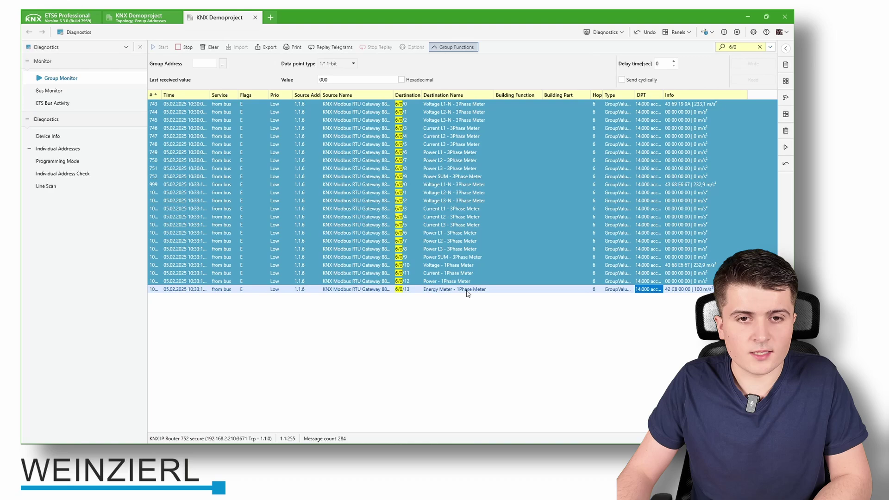
click(150, 17)
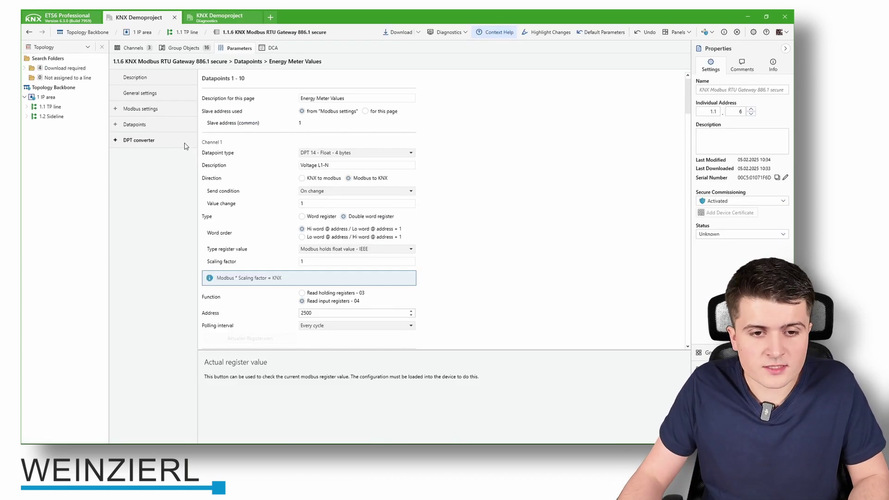
Configure Converter 1 of the DPT converter with input DPT 14 - Float - 4 bytes and output DPT 09 - Float - 2 bytes
click(116, 141)
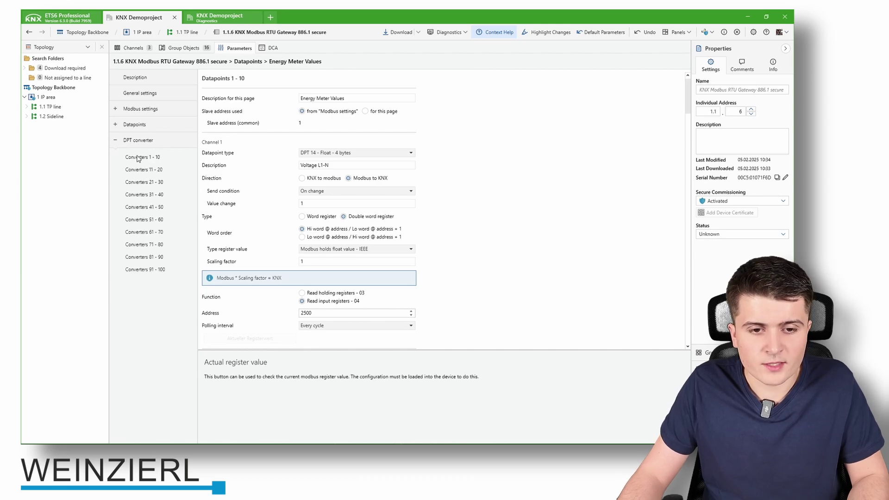
click(141, 159)
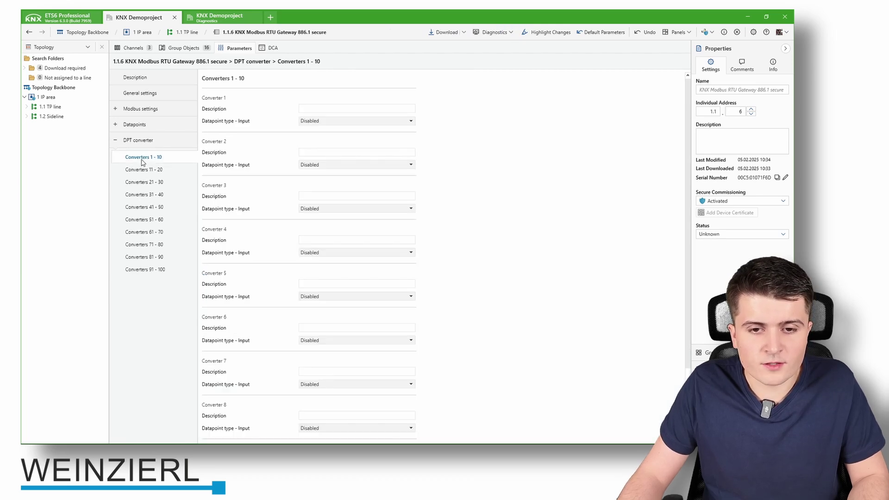
click(323, 122)
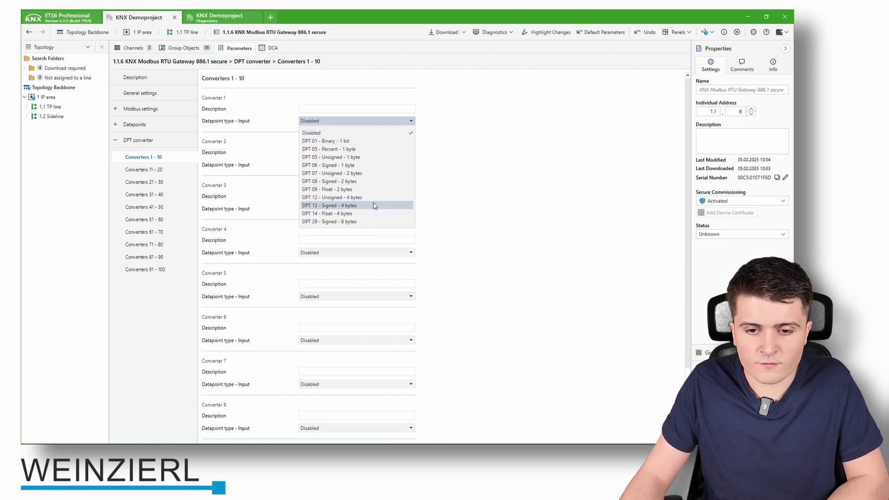
click(343, 213)
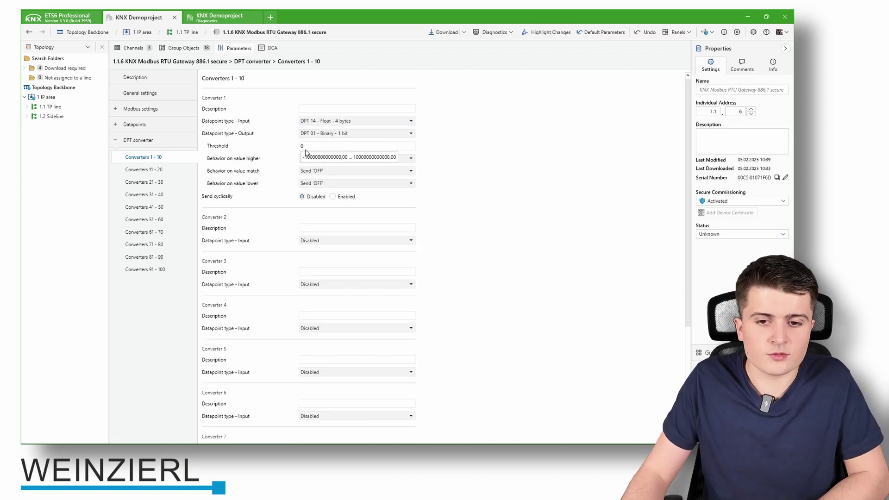
click(320, 133)
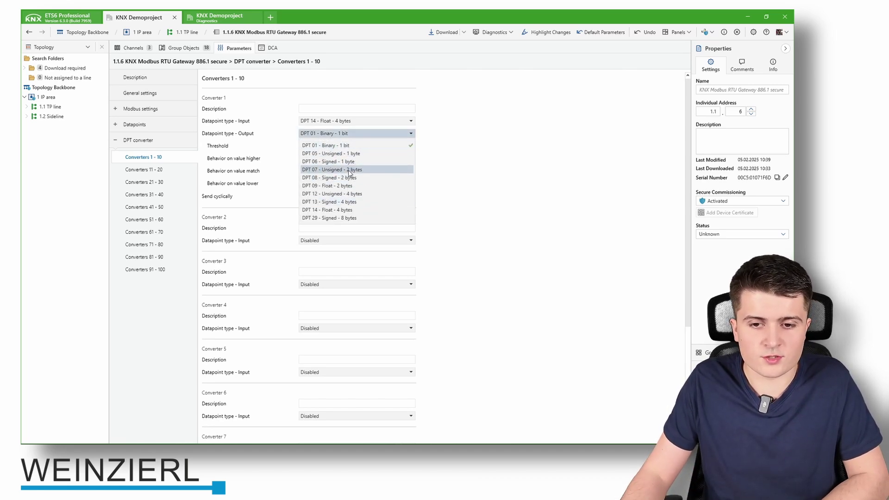
click(358, 185)
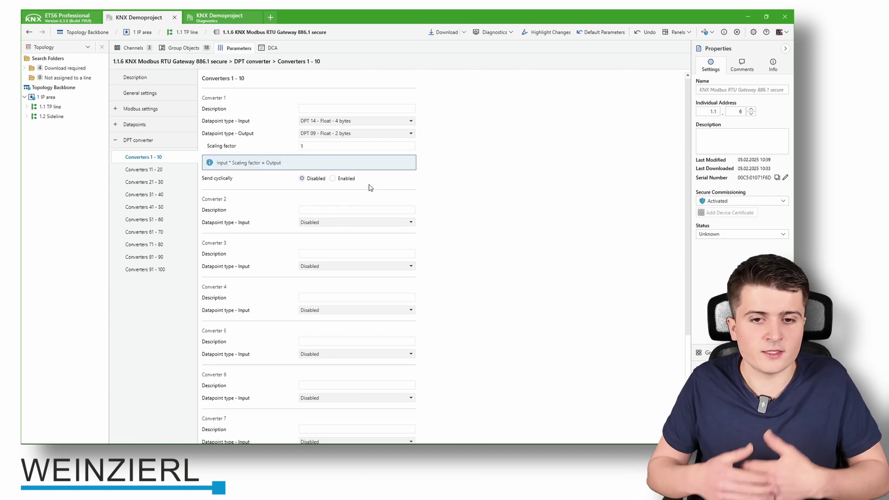